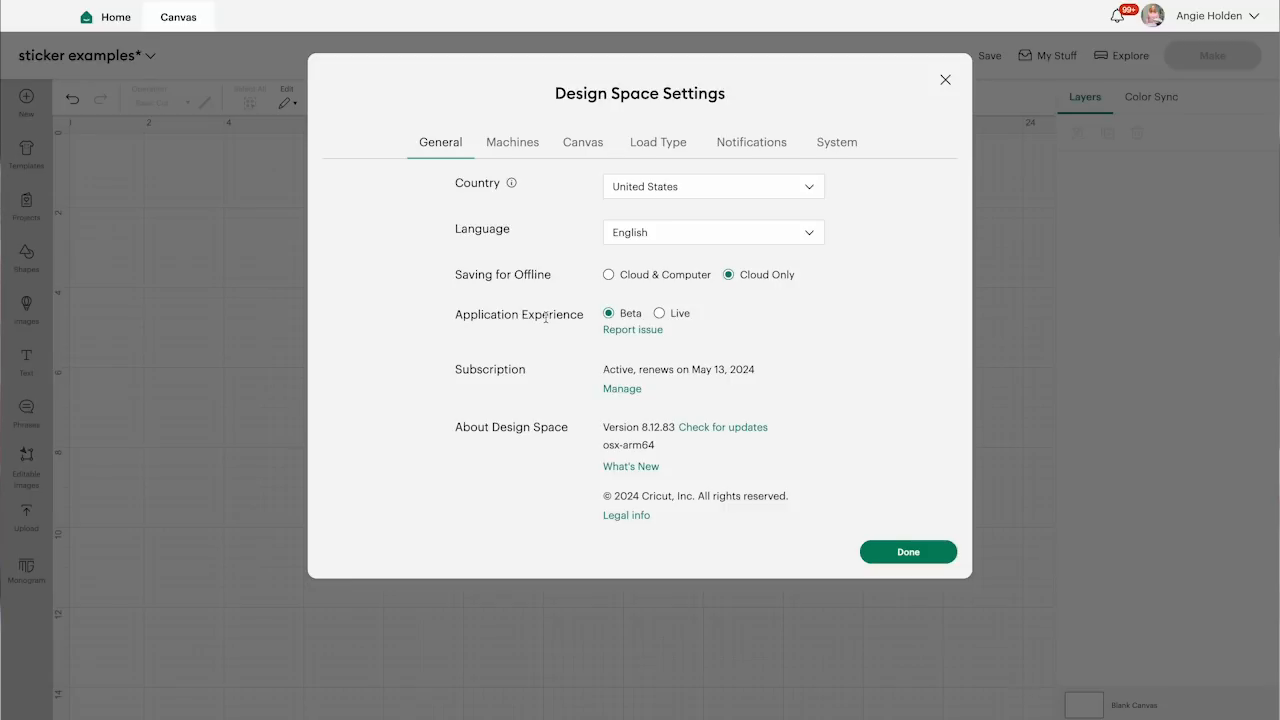
Close the settings and upload the floral book stack illustration from the computer, classifying it as a Complex image
{"action": "left_click", "coordinate": [945, 80]}
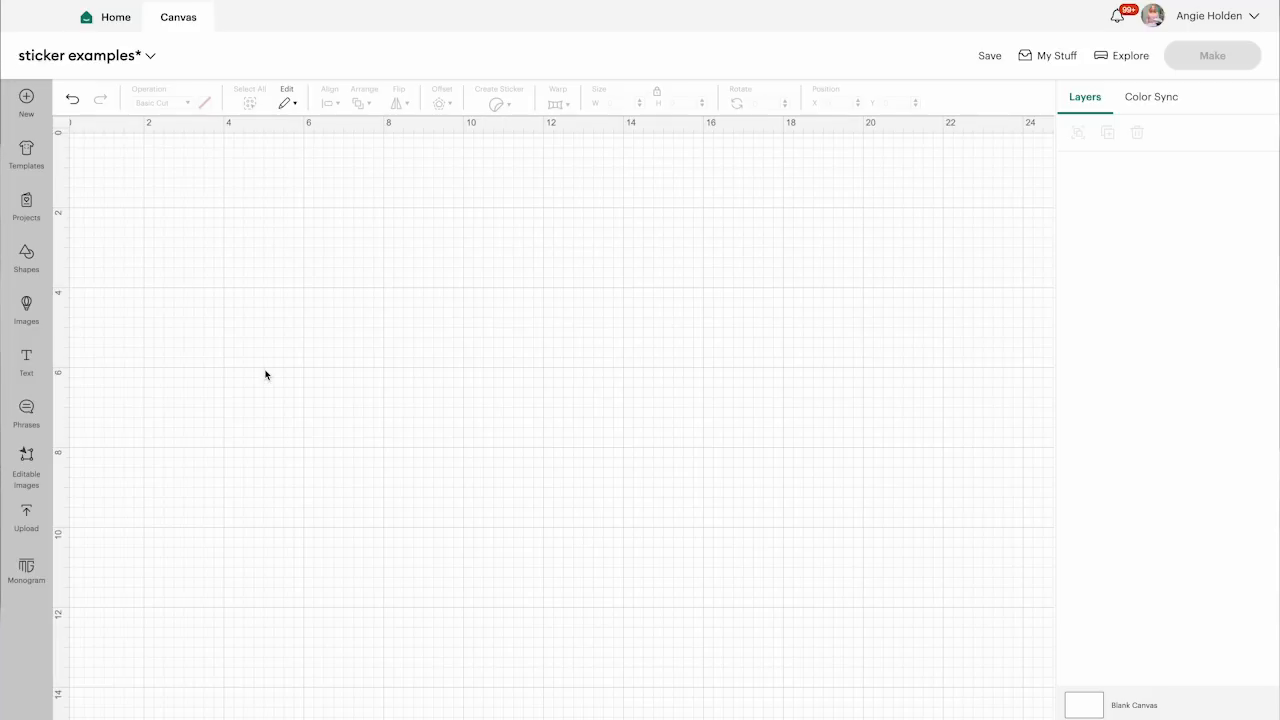
{"action": "left_click", "coordinate": [26, 515]}
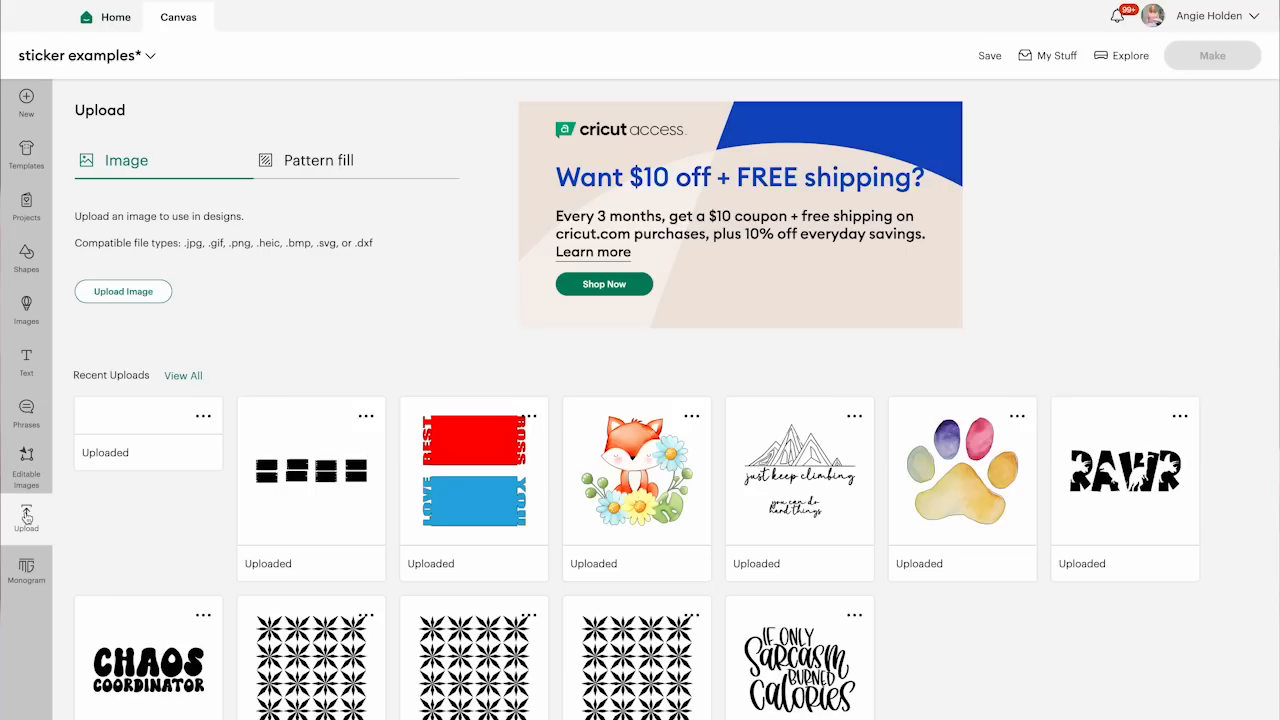
{"action": "left_click", "coordinate": [114, 294]}
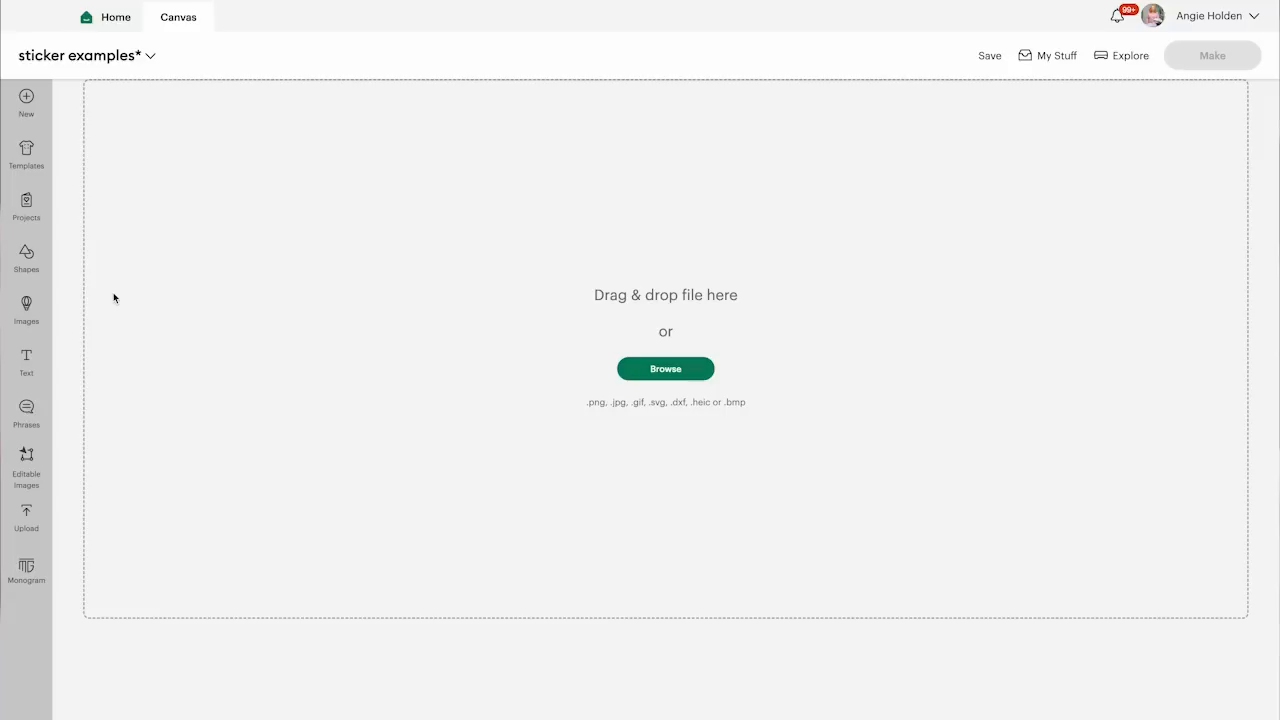
{"action": "left_click", "coordinate": [665, 369]}
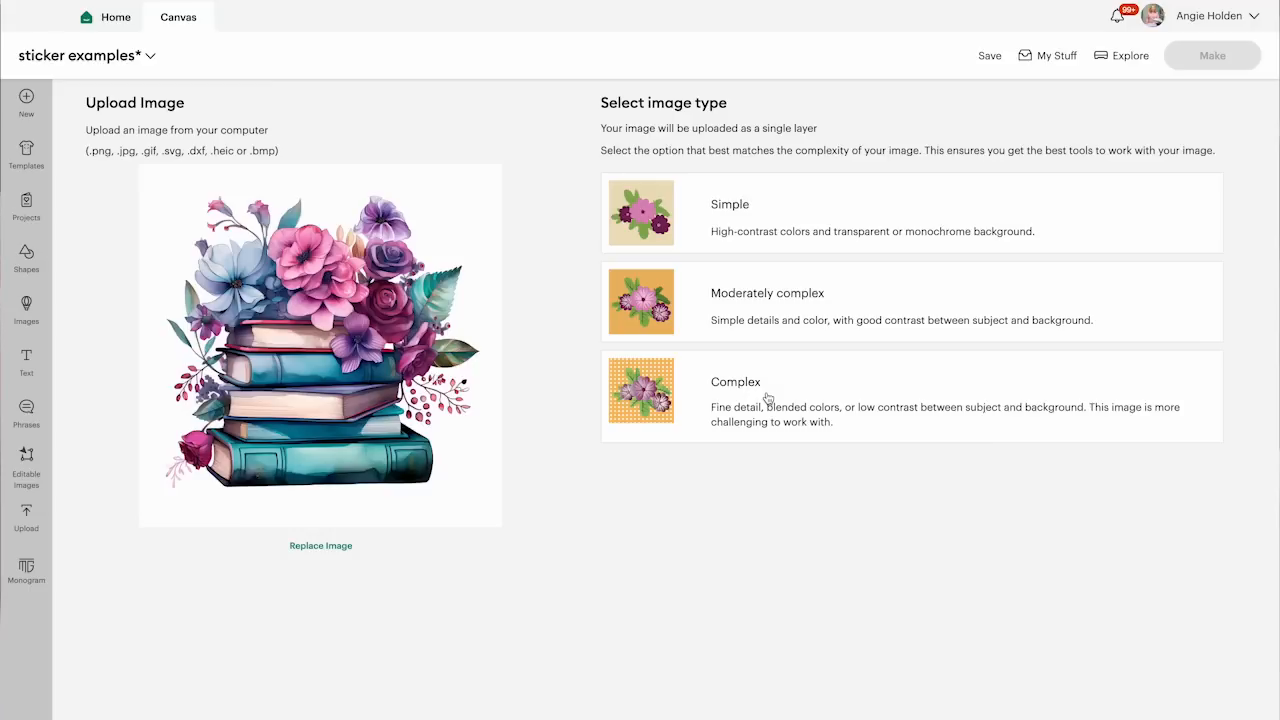
{"action": "left_click", "coordinate": [767, 398]}
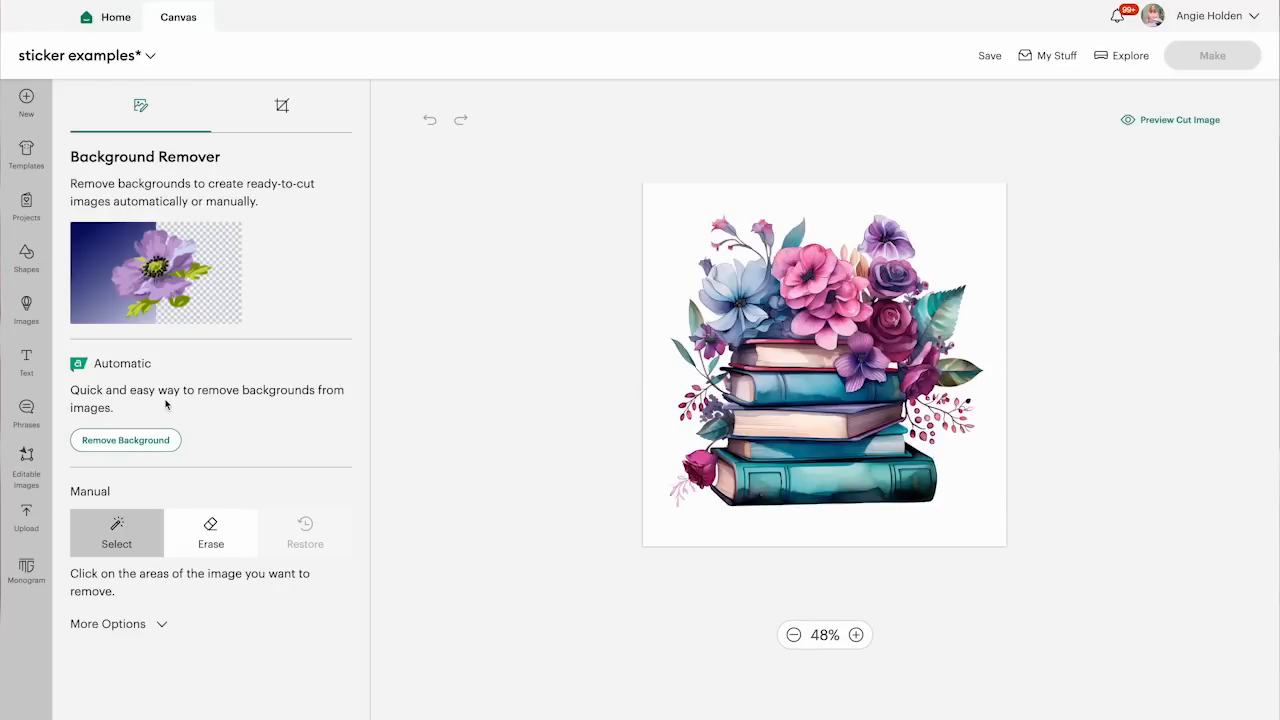
Remove the book stack image's background automatically and choose Print Then Cut as its upload type
{"action": "left_click", "coordinate": [123, 441]}
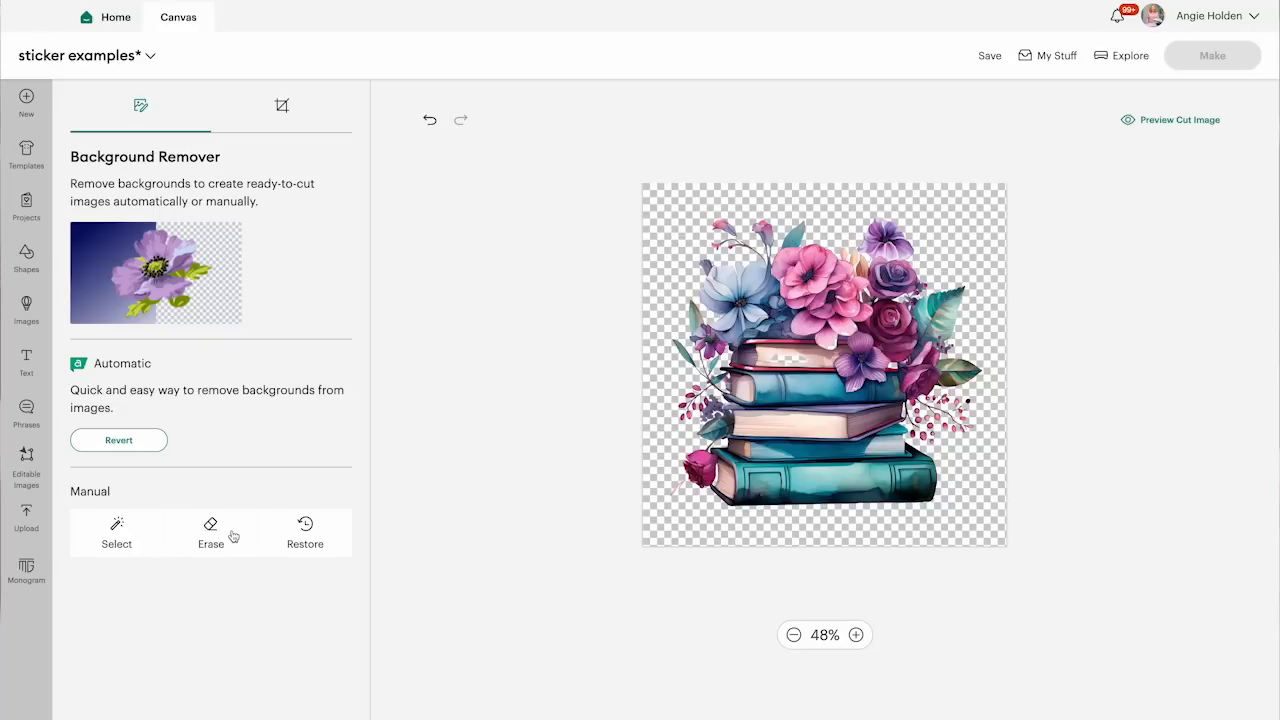
{"action": "left_click", "coordinate": [306, 536]}
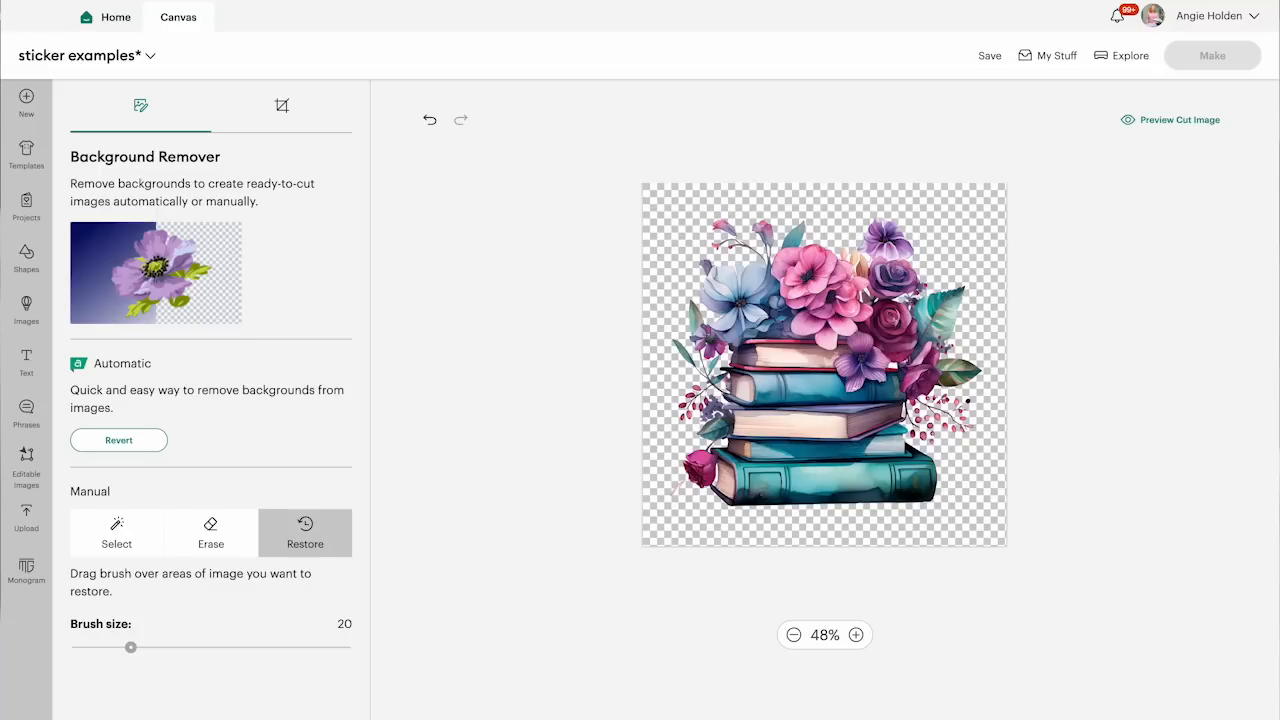
{"action": "left_click", "coordinate": [1160, 715]}
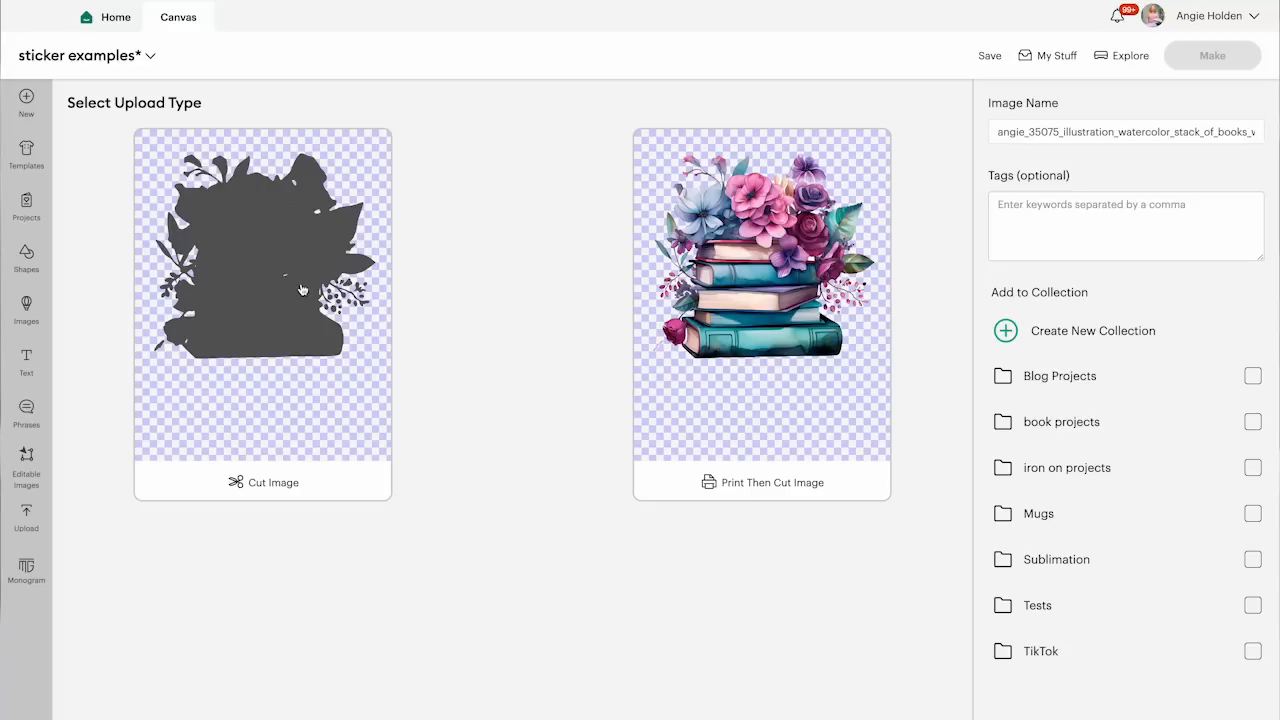
{"action": "left_click", "coordinate": [743, 243]}
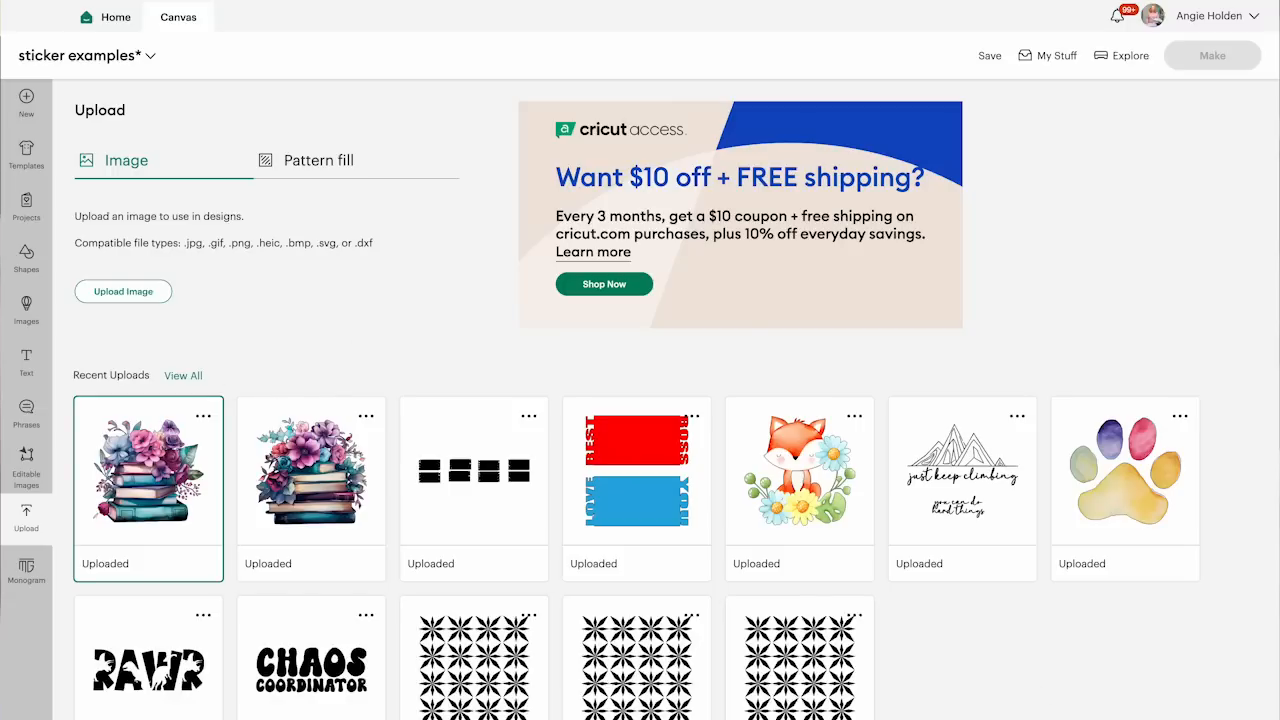
Place the uploaded book stack on the canvas, scaled down to about 2.91 × 2.7 in
{"action": "left_click_drag", "start_coordinate": [335, 155], "coordinate": [254, 229]}
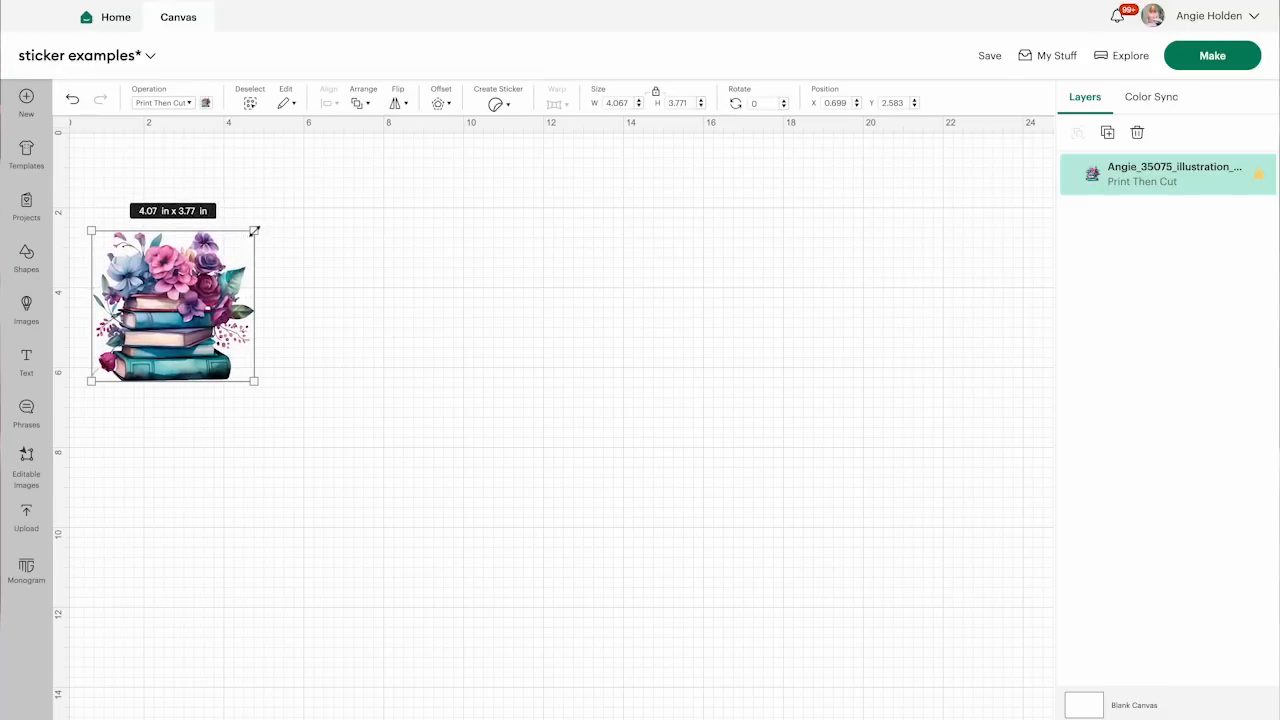
{"action": "left_click_drag", "start_coordinate": [174, 319], "coordinate": [225, 313]}
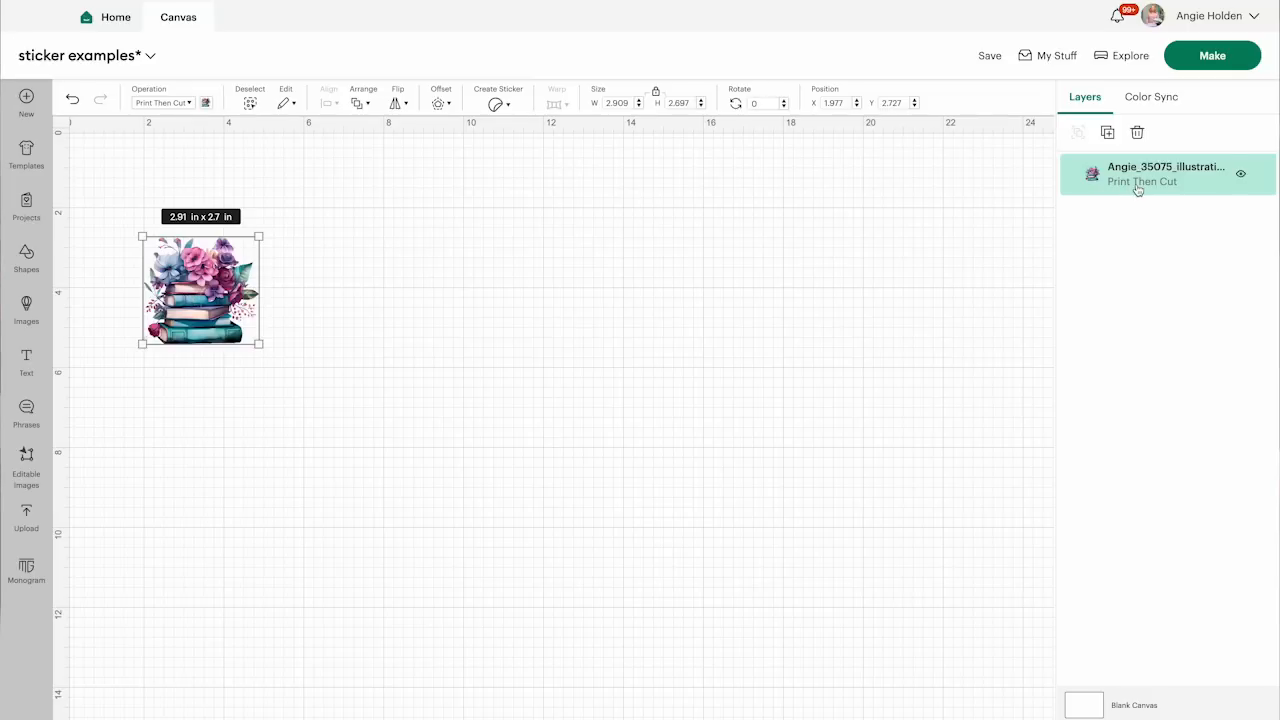
Add a five-pointed star shape beside the book stack and colour it light purple
{"action": "left_click", "coordinate": [26, 258]}
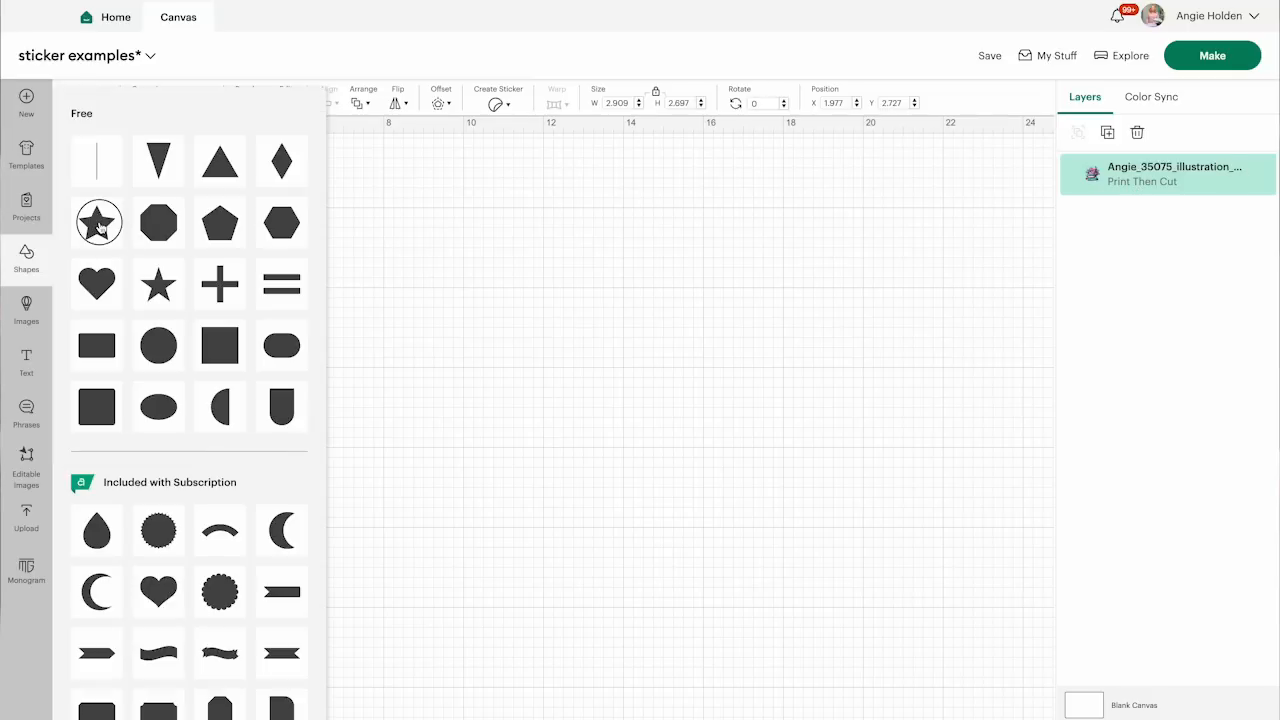
{"action": "left_click", "coordinate": [100, 220]}
{"action": "left_click_drag", "start_coordinate": [165, 217], "coordinate": [412, 324]}
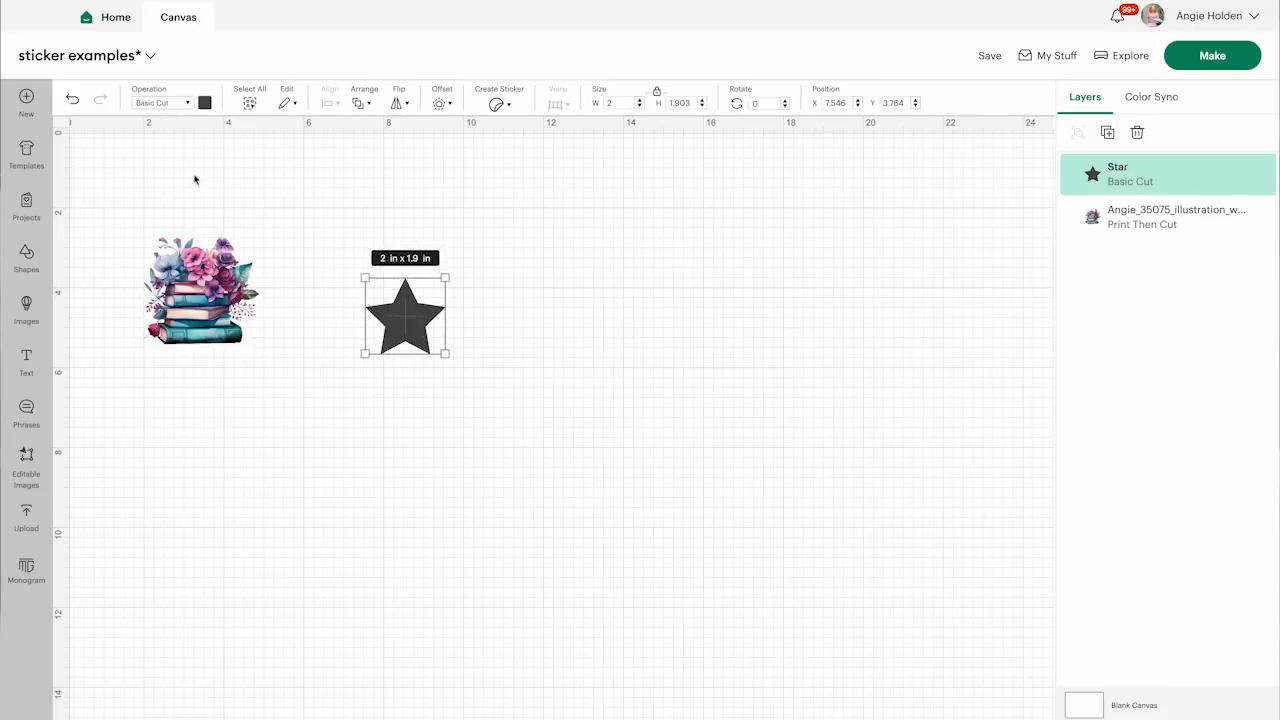
{"action": "left_click", "coordinate": [205, 103]}
{"action": "left_click", "coordinate": [239, 192]}
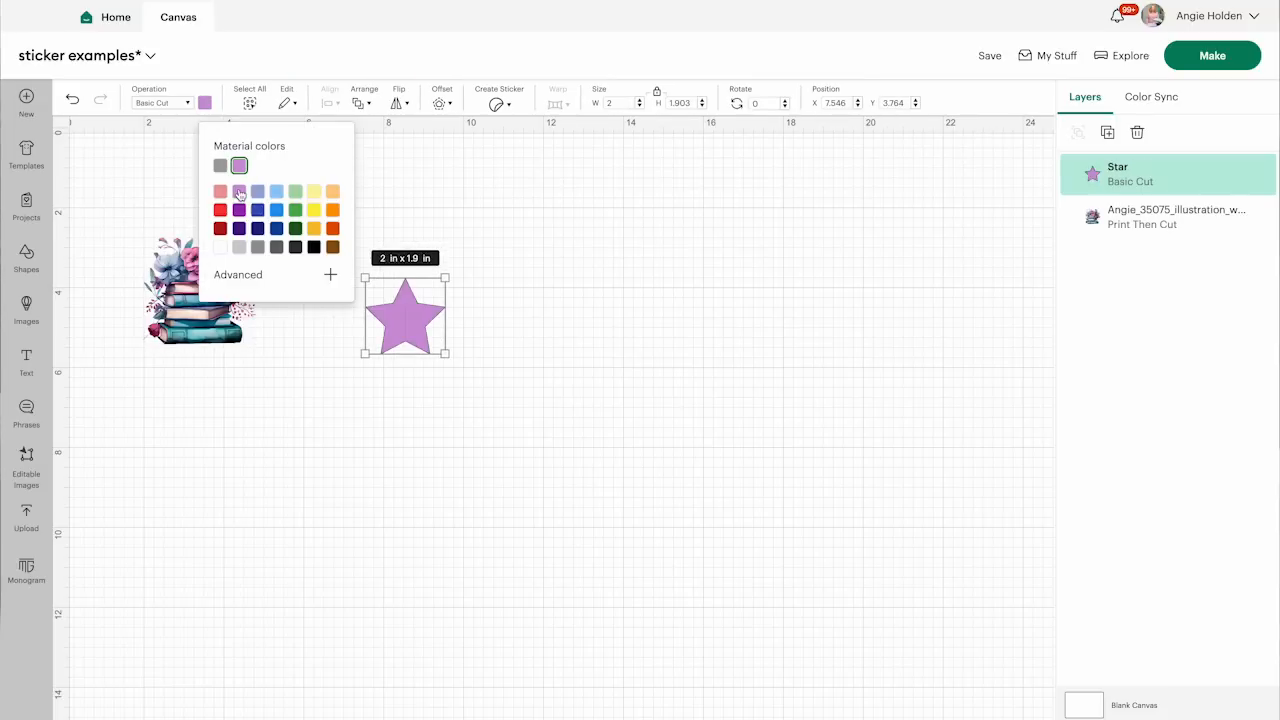
{"action": "left_click", "coordinate": [459, 333]}
{"action": "left_click", "coordinate": [435, 332]}
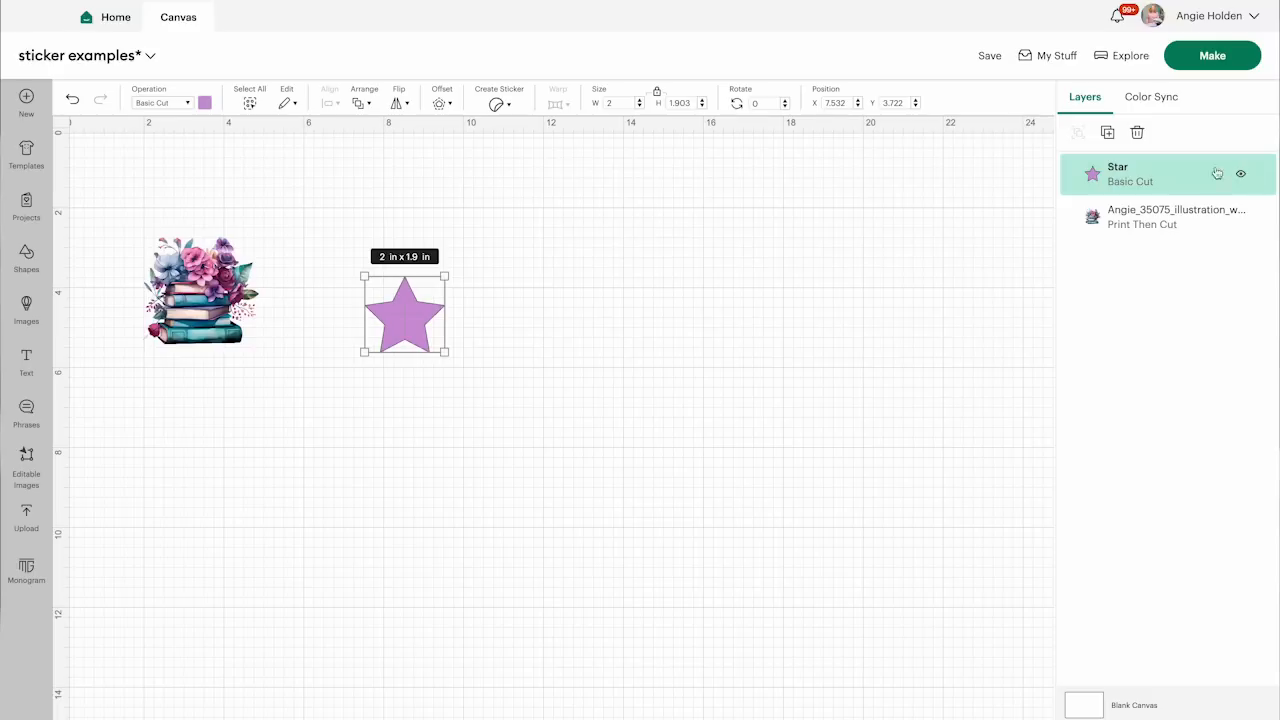
Convert the star into a Kiss Cut sticker with no border and delete it from the canvas
{"action": "left_click", "coordinate": [498, 106]}
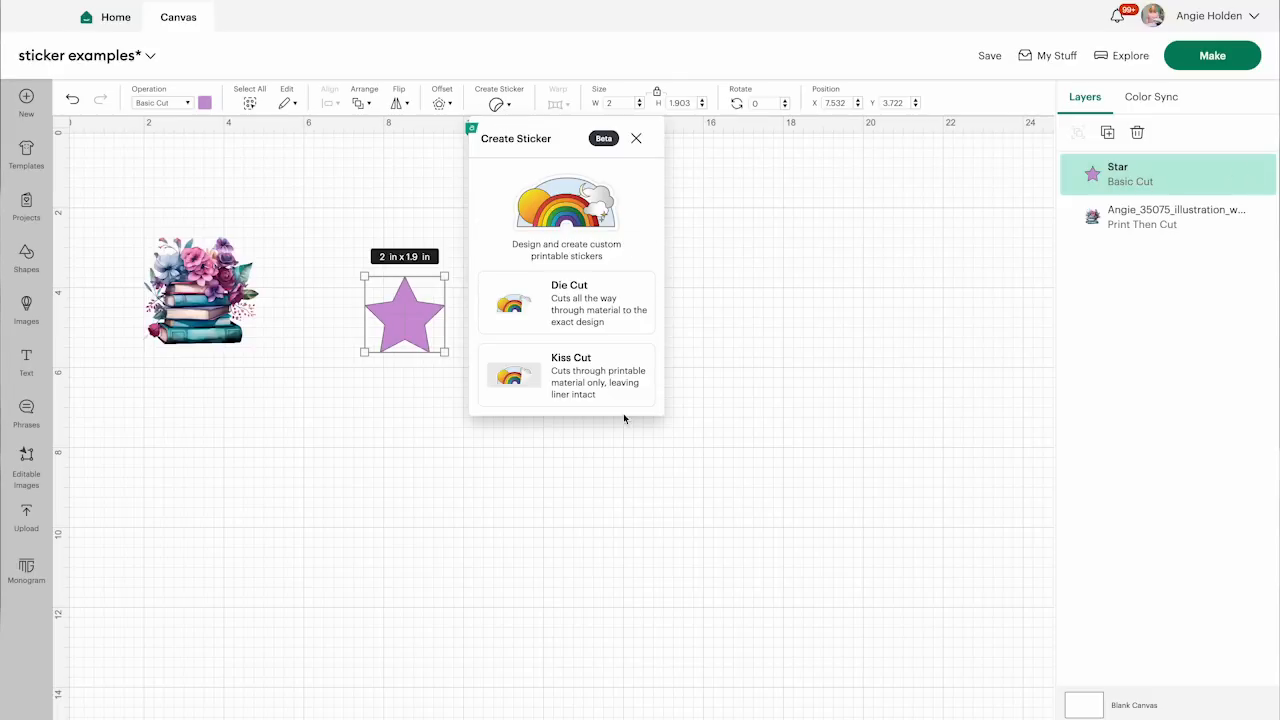
{"action": "left_click", "coordinate": [581, 366]}
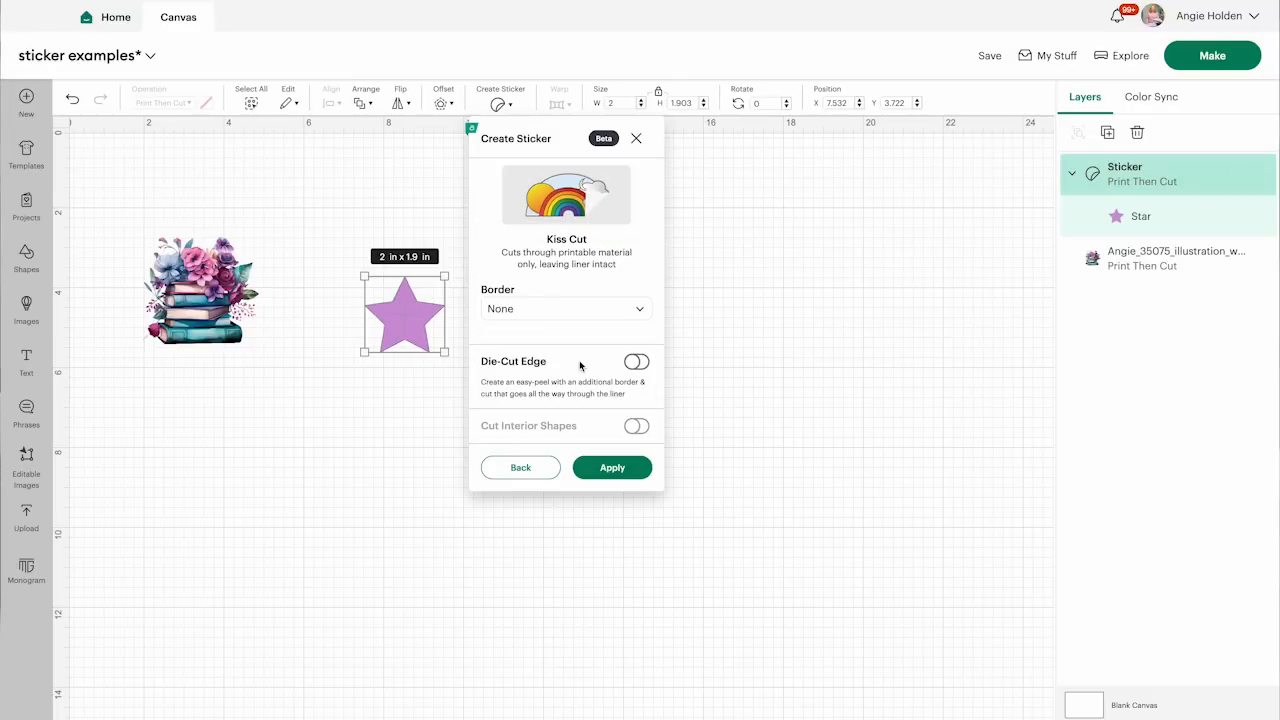
{"action": "left_click", "coordinate": [608, 472]}
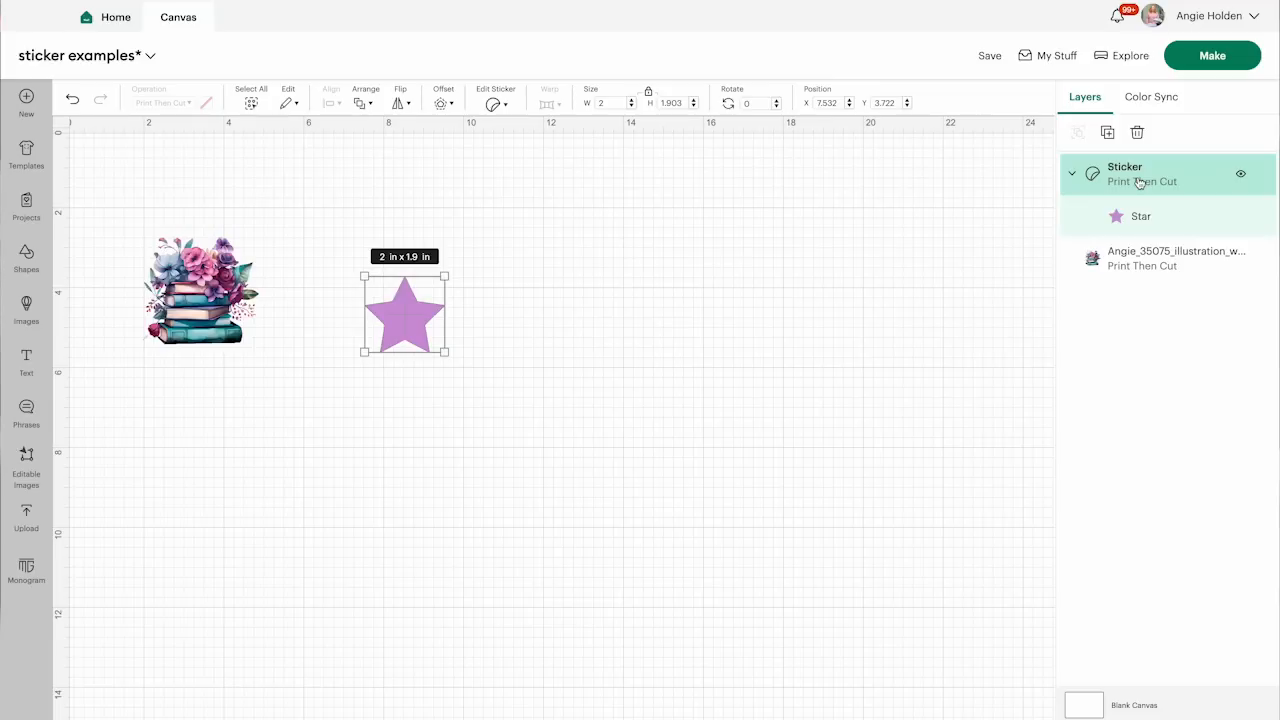
{"action": "key", "text": "Delete"}
Start a Die Cut sticker from the book stack image and give it a Thin border
{"action": "left_click", "coordinate": [203, 305]}
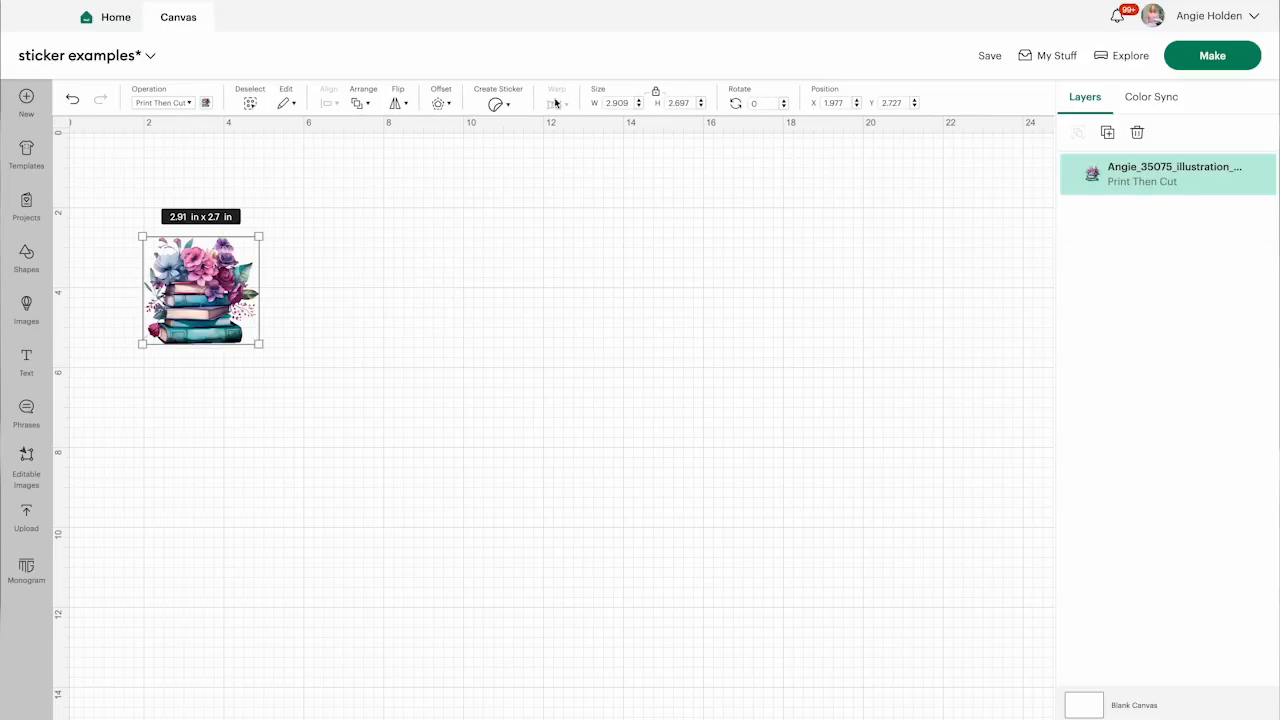
{"action": "left_click", "coordinate": [497, 105]}
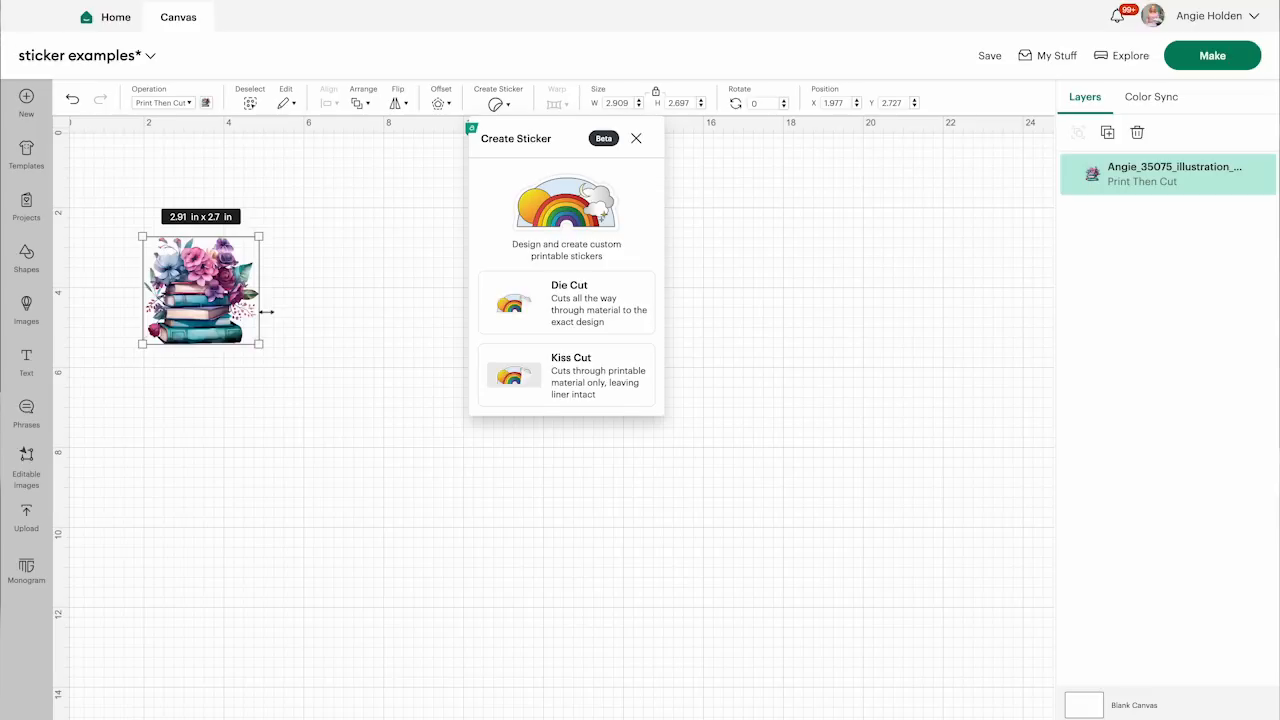
{"action": "left_click", "coordinate": [572, 295]}
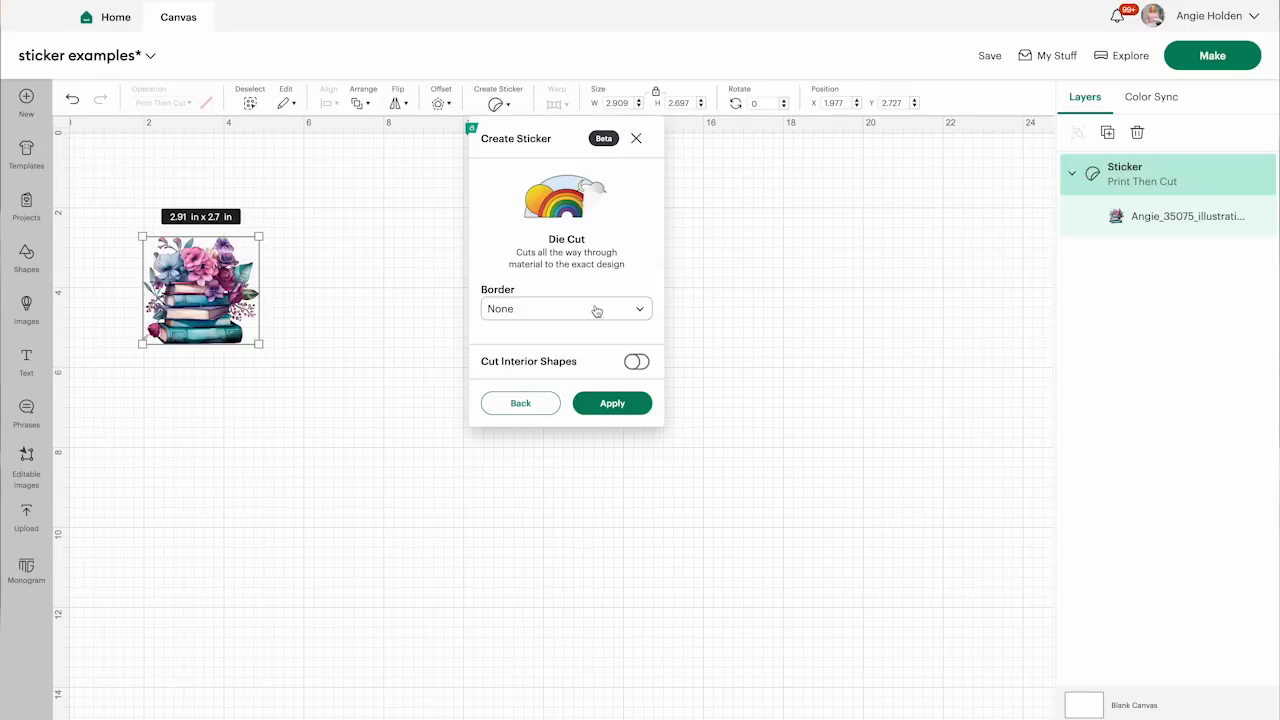
{"action": "left_click", "coordinate": [596, 311]}
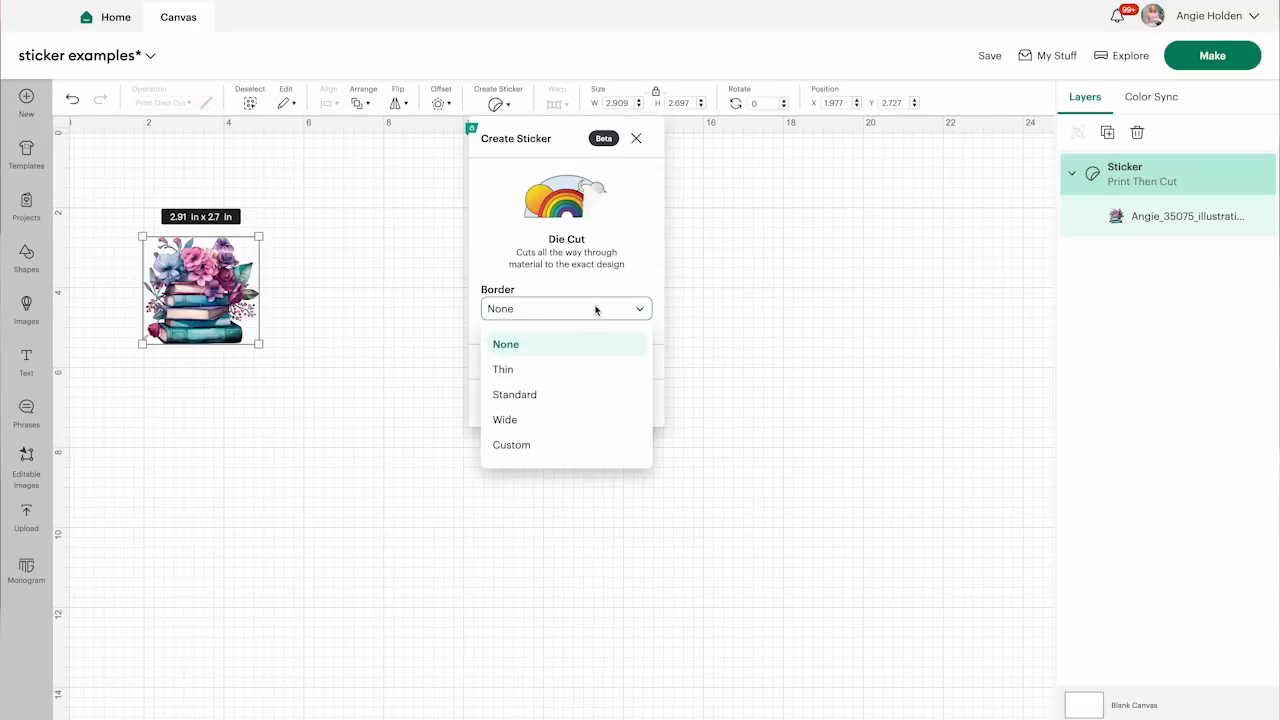
{"action": "left_click", "coordinate": [525, 372]}
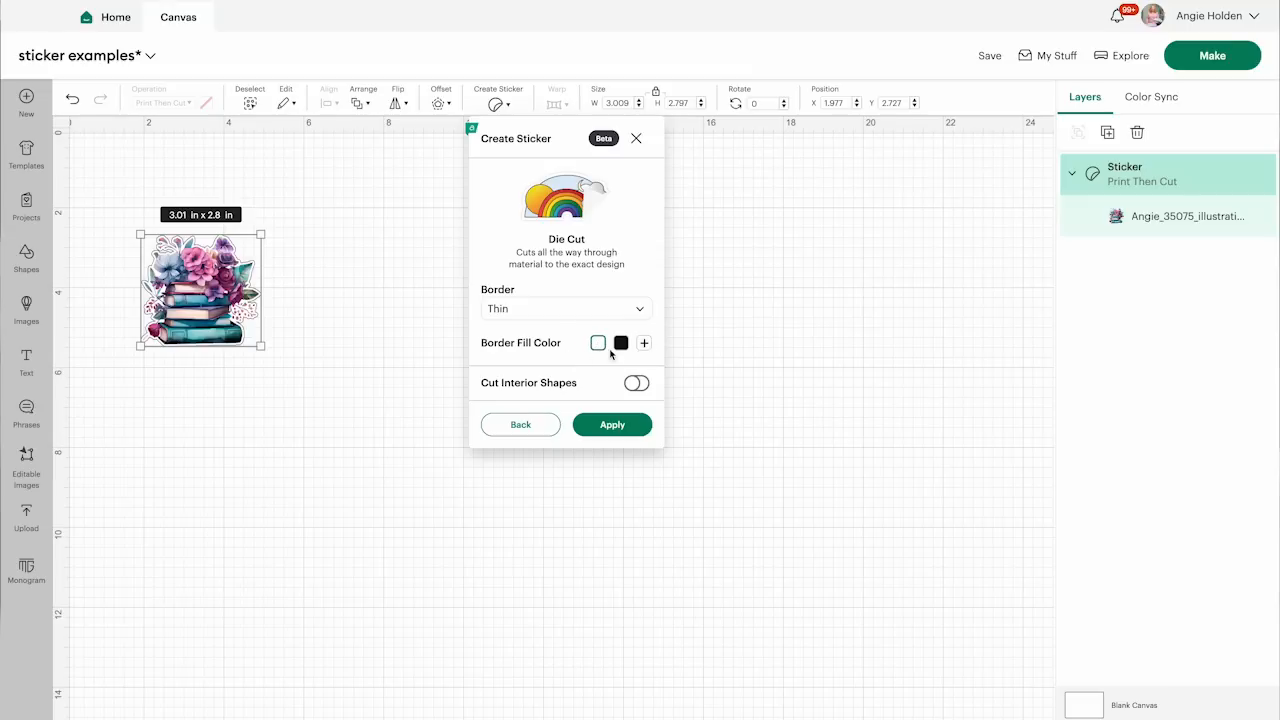
Try a red border fill colour (#d44747) on the sticker and set it back to white (#ffffff)
{"action": "left_click", "coordinate": [643, 343]}
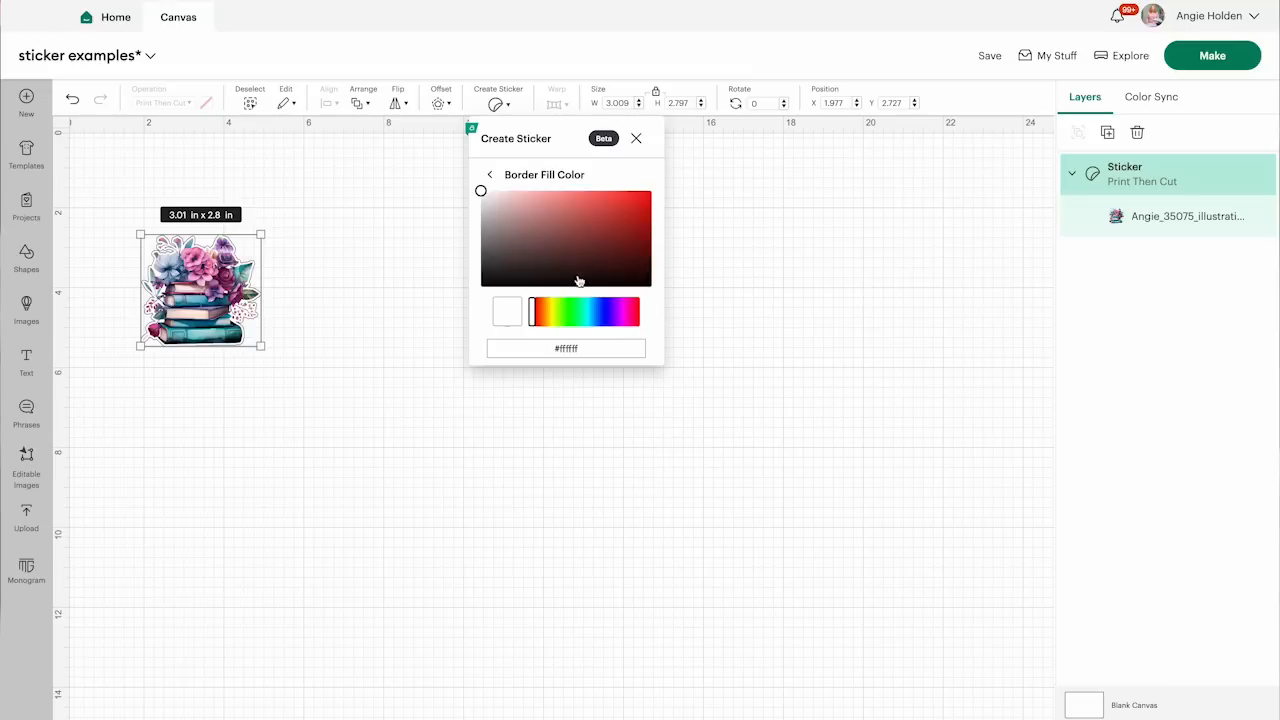
{"action": "left_click", "coordinate": [595, 208]}
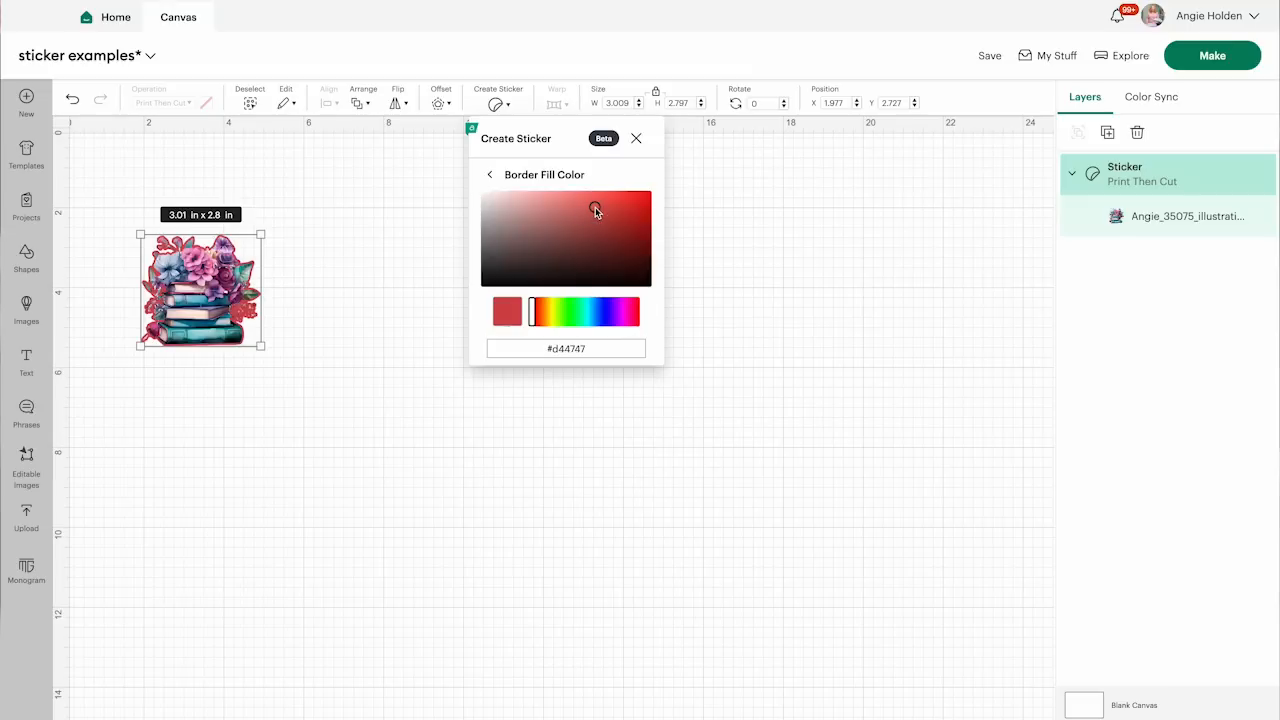
{"action": "left_click", "coordinate": [483, 195]}
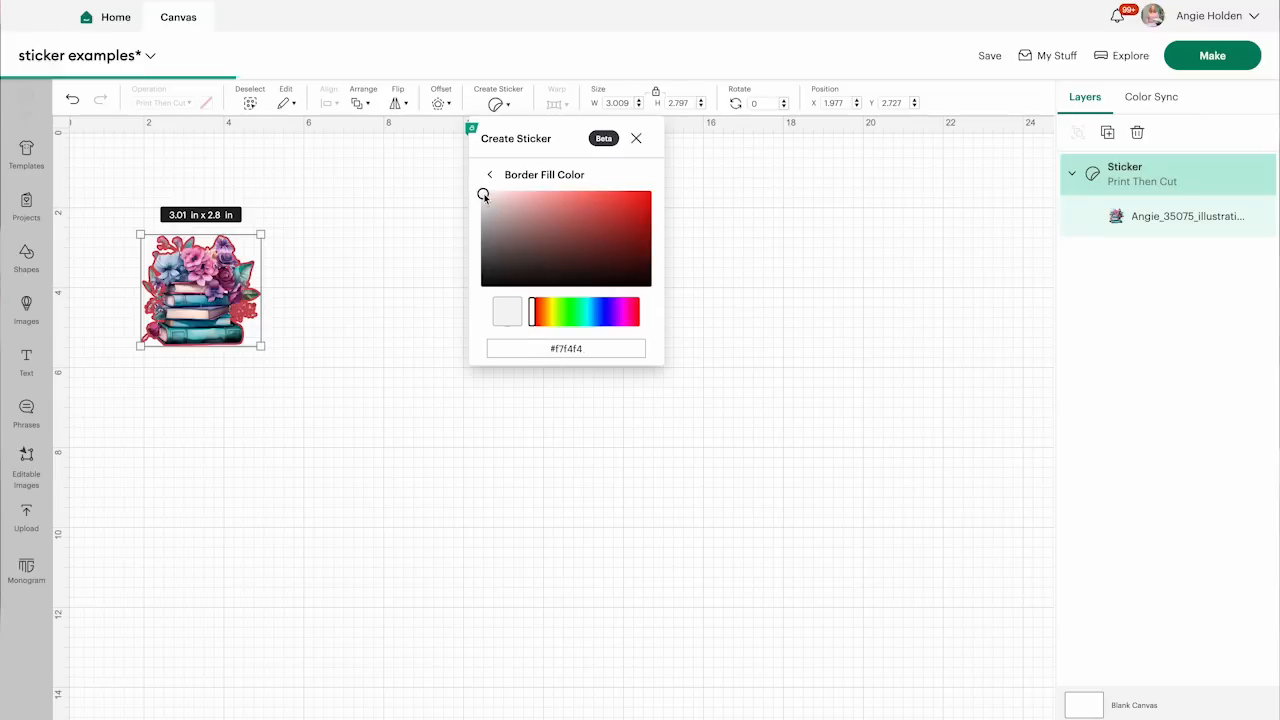
{"action": "left_click", "coordinate": [478, 190]}
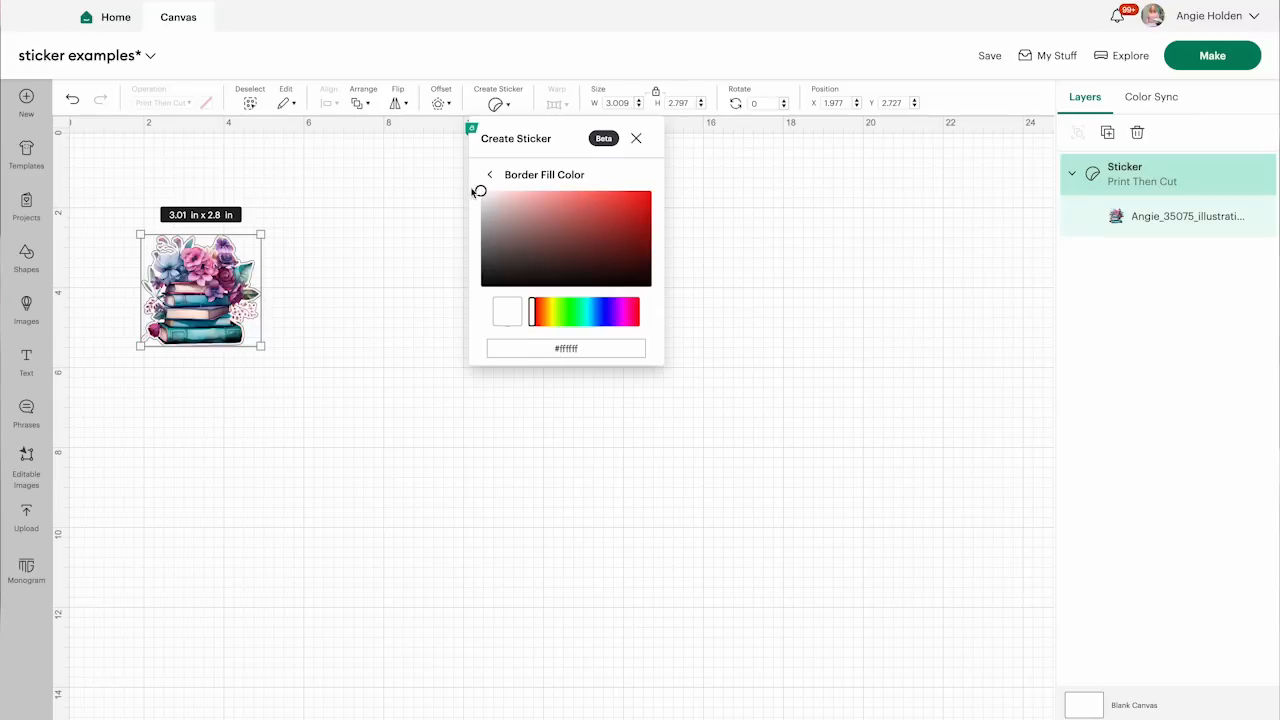
{"action": "left_click", "coordinate": [621, 172]}
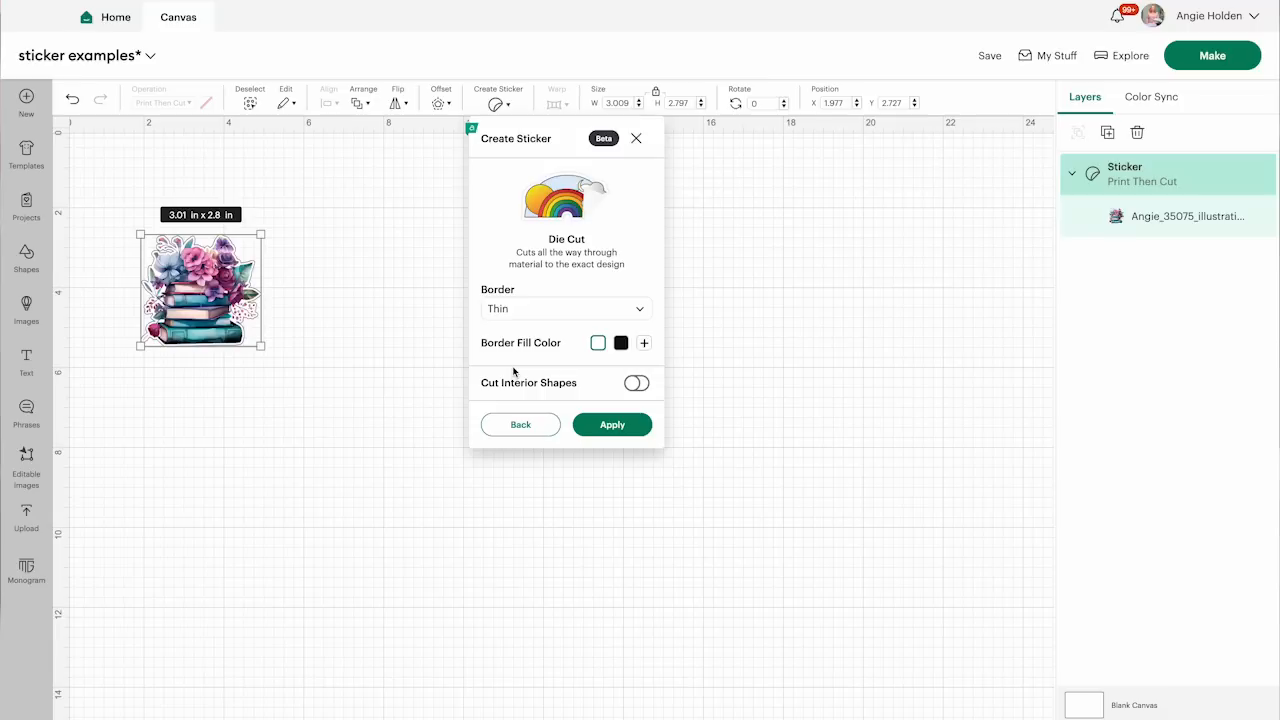
Try the Cut Interior Shapes option, switch it back off and apply the Die Cut sticker settings
{"action": "left_click", "coordinate": [638, 385]}
{"action": "left_click", "coordinate": [638, 385]}
{"action": "left_click", "coordinate": [610, 425]}
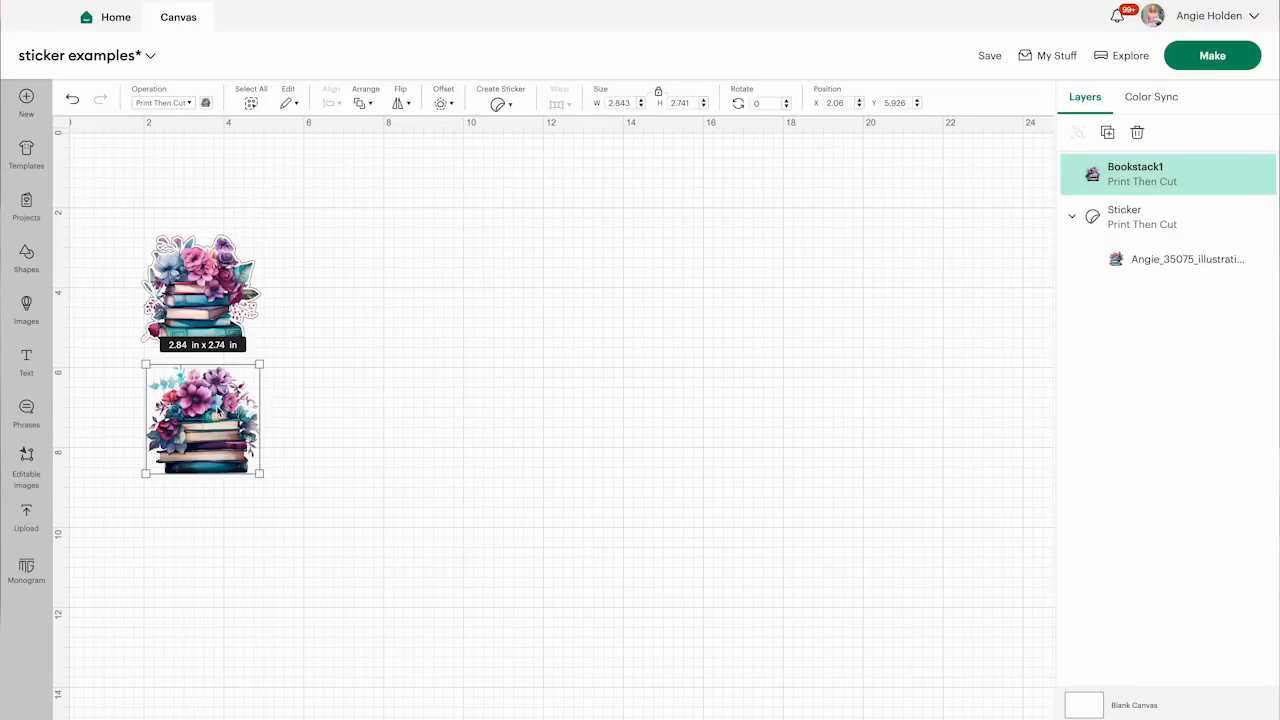
Turn the second book stack image, Bookstack1, into a Kiss Cut sticker with a Thin border
{"action": "left_click", "coordinate": [500, 104]}
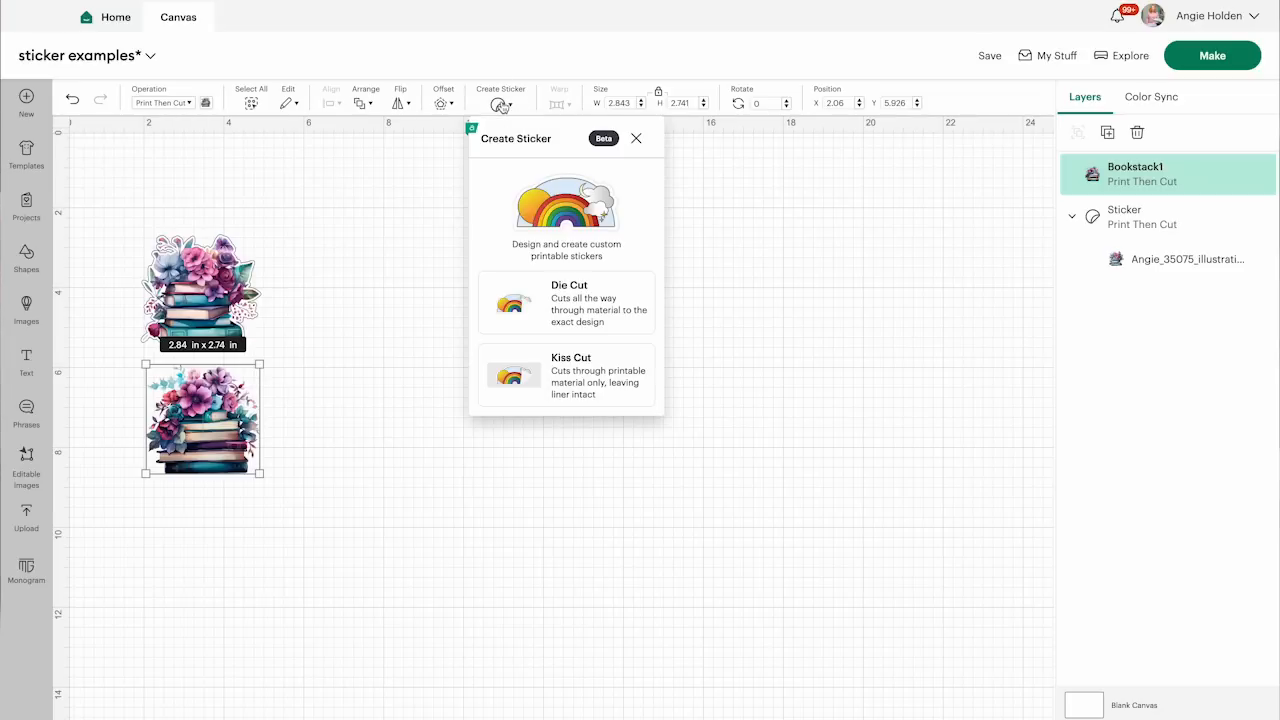
{"action": "left_click", "coordinate": [571, 359]}
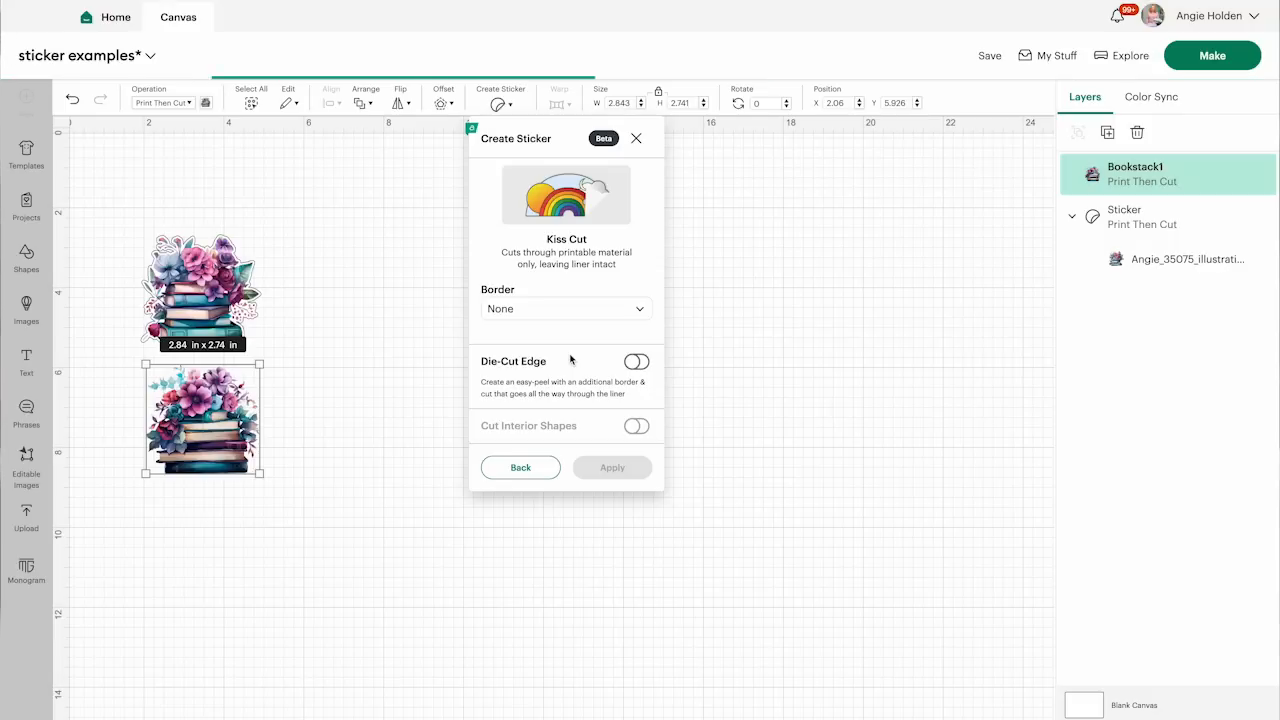
{"action": "left_click", "coordinate": [543, 303]}
{"action": "left_click", "coordinate": [522, 371]}
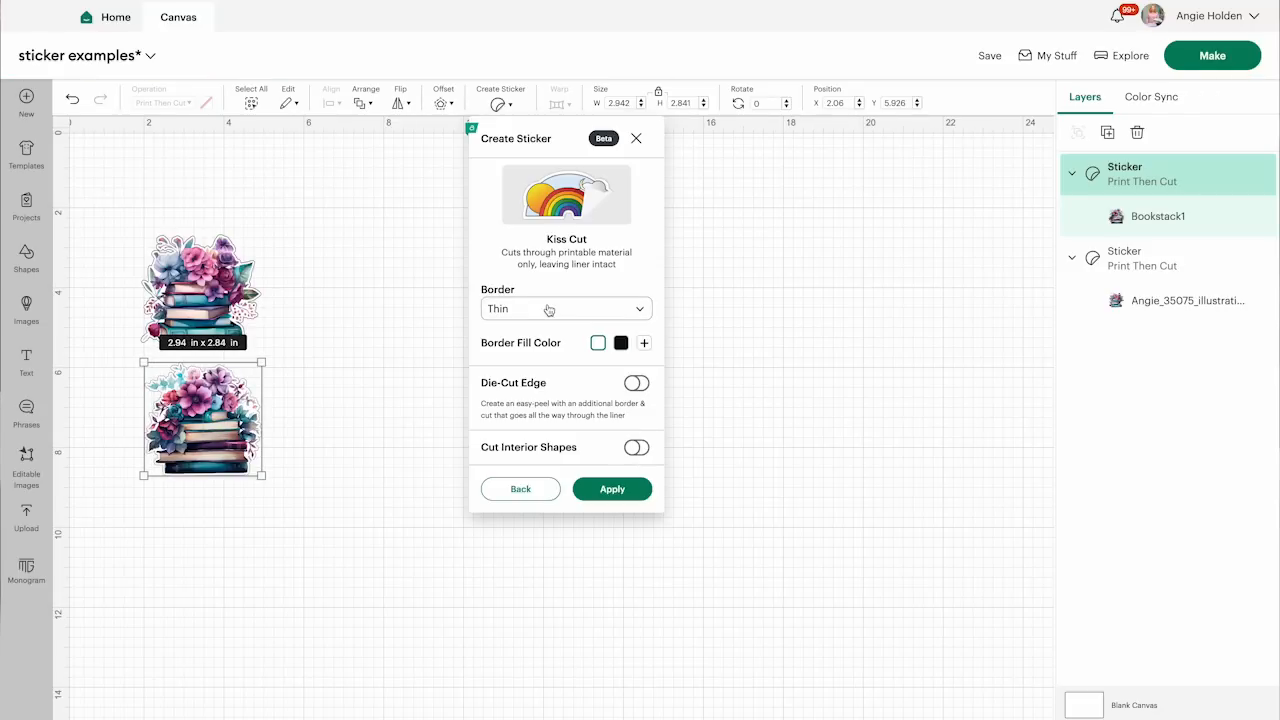
{"action": "left_click", "coordinate": [613, 490]}
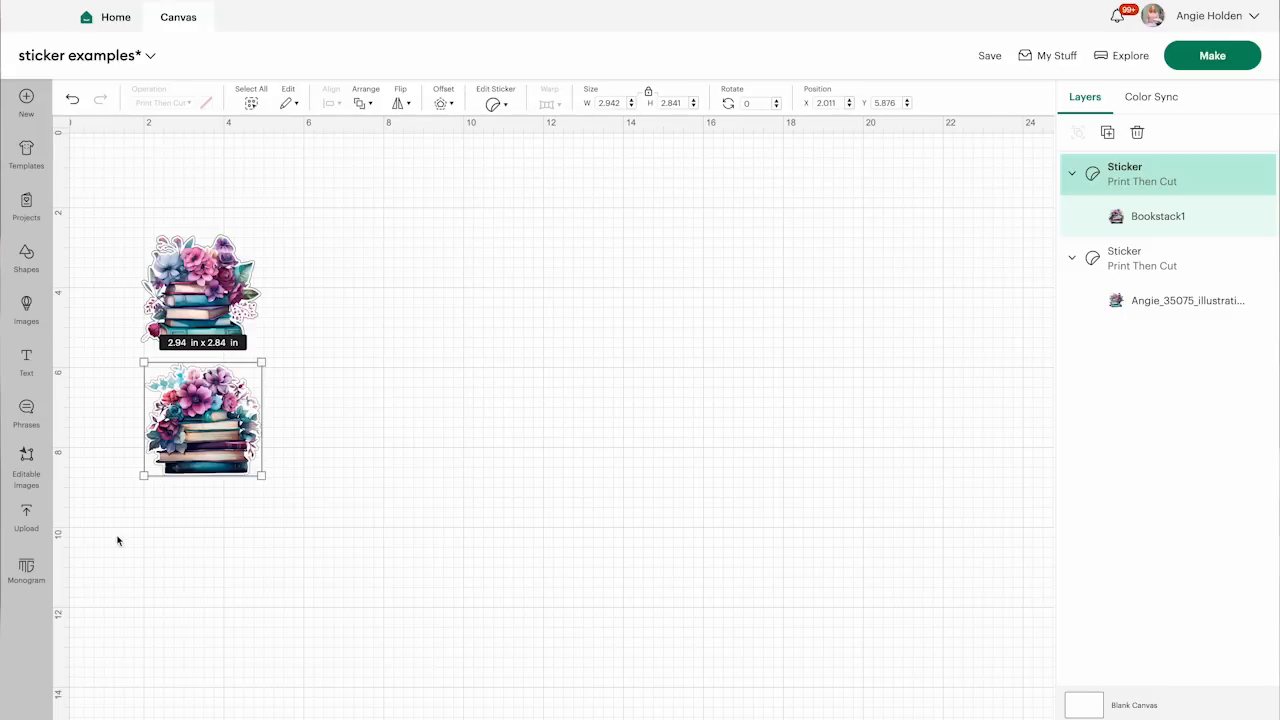
Add the third book stack image and turn it into a Kiss Cut sticker with a Thin border and a Die-Cut Edge
{"action": "left_click", "coordinate": [26, 515]}
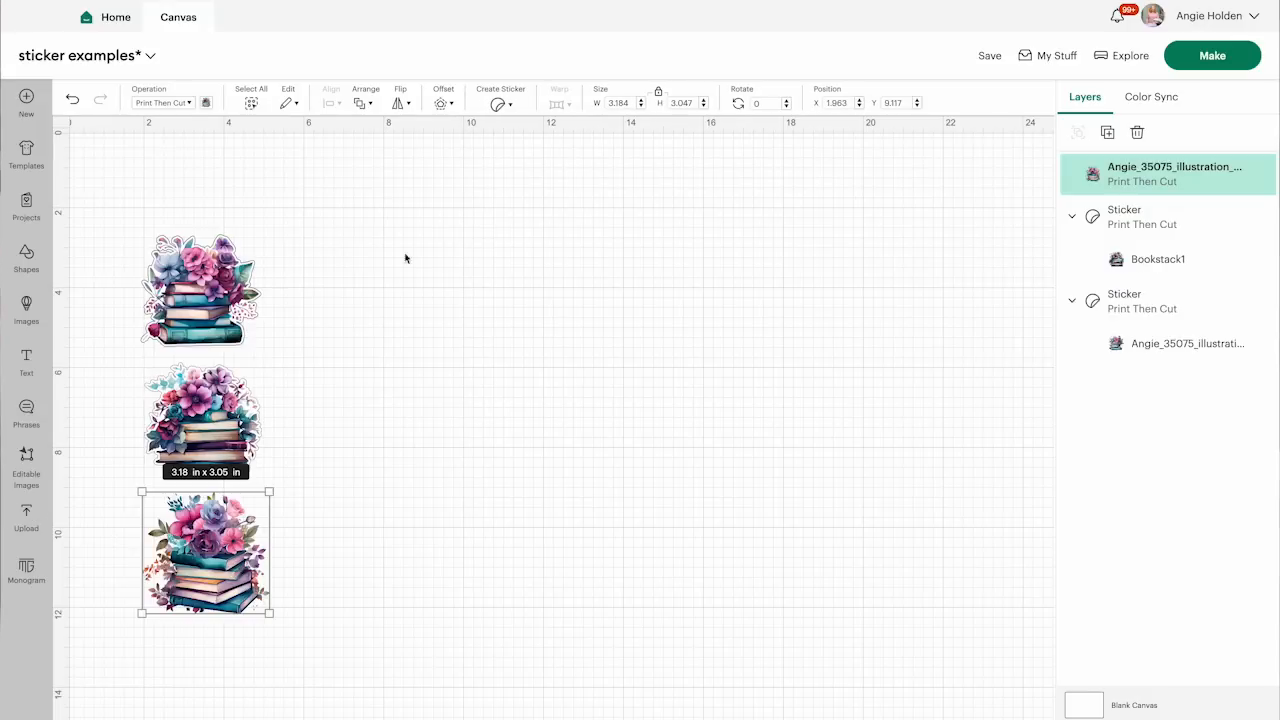
{"action": "left_click", "coordinate": [497, 105]}
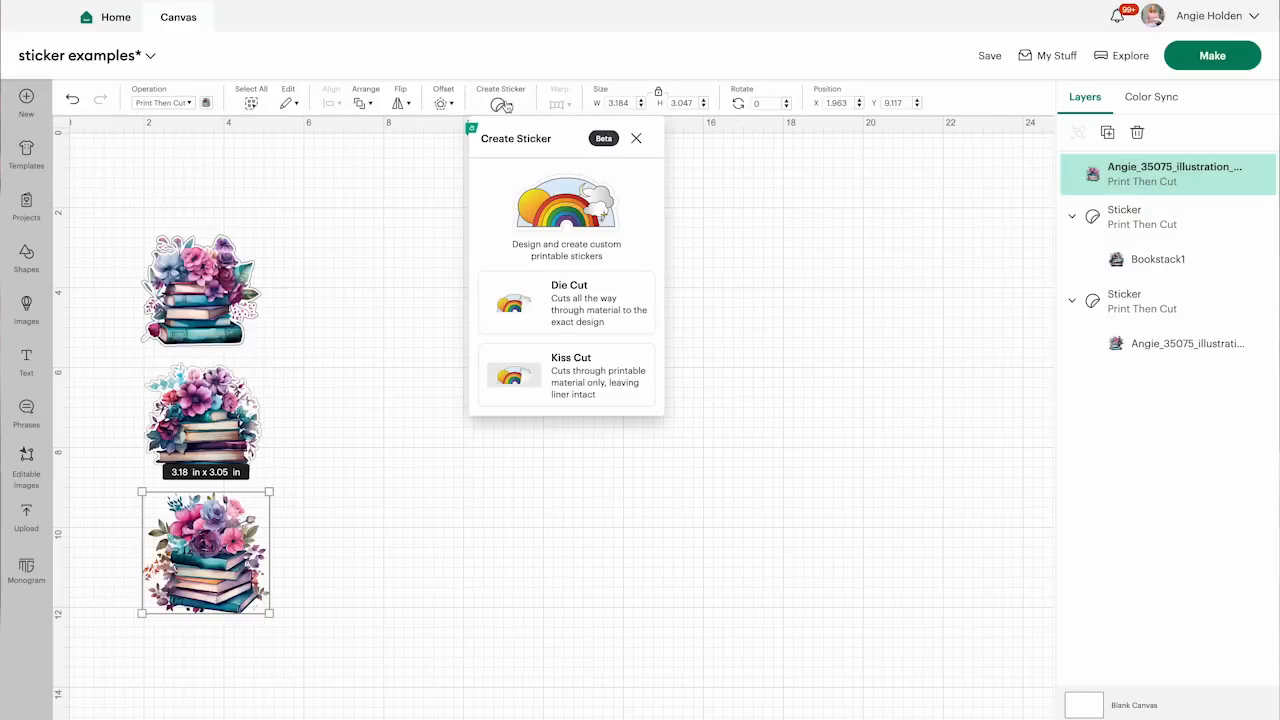
{"action": "left_click", "coordinate": [566, 362]}
{"action": "left_click", "coordinate": [560, 306]}
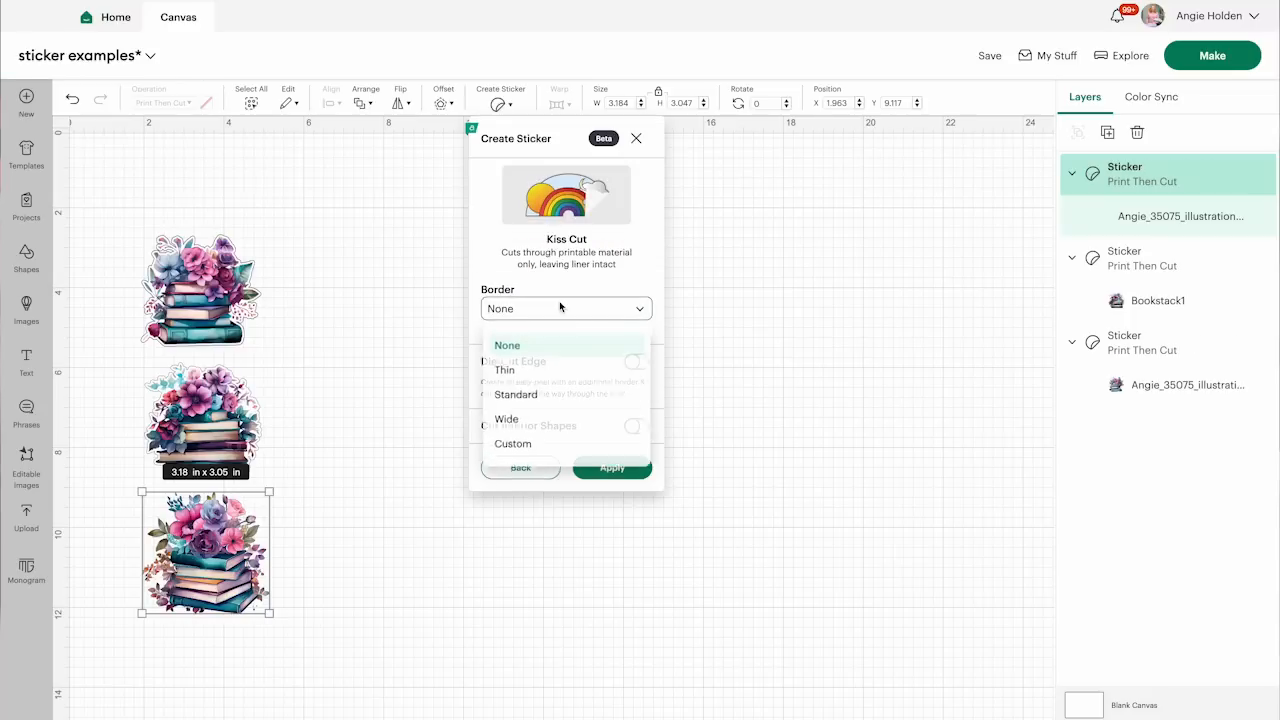
{"action": "left_click", "coordinate": [507, 369]}
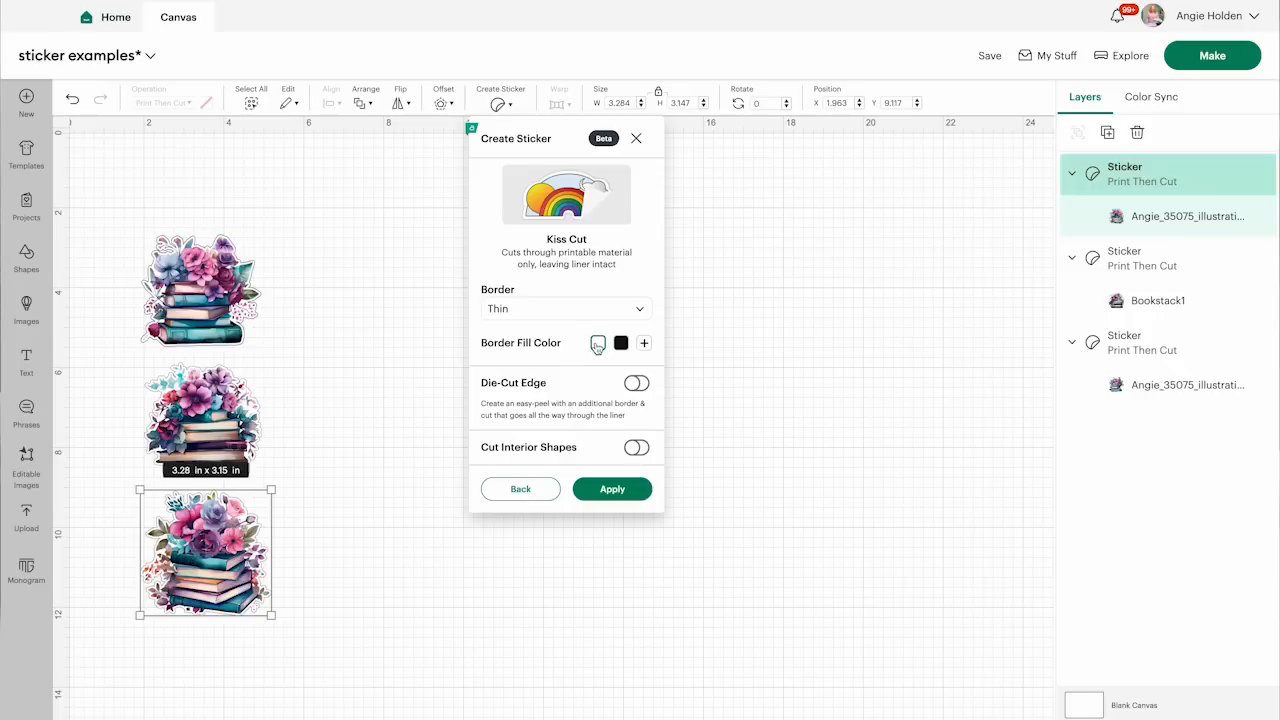
{"action": "left_click", "coordinate": [638, 384]}
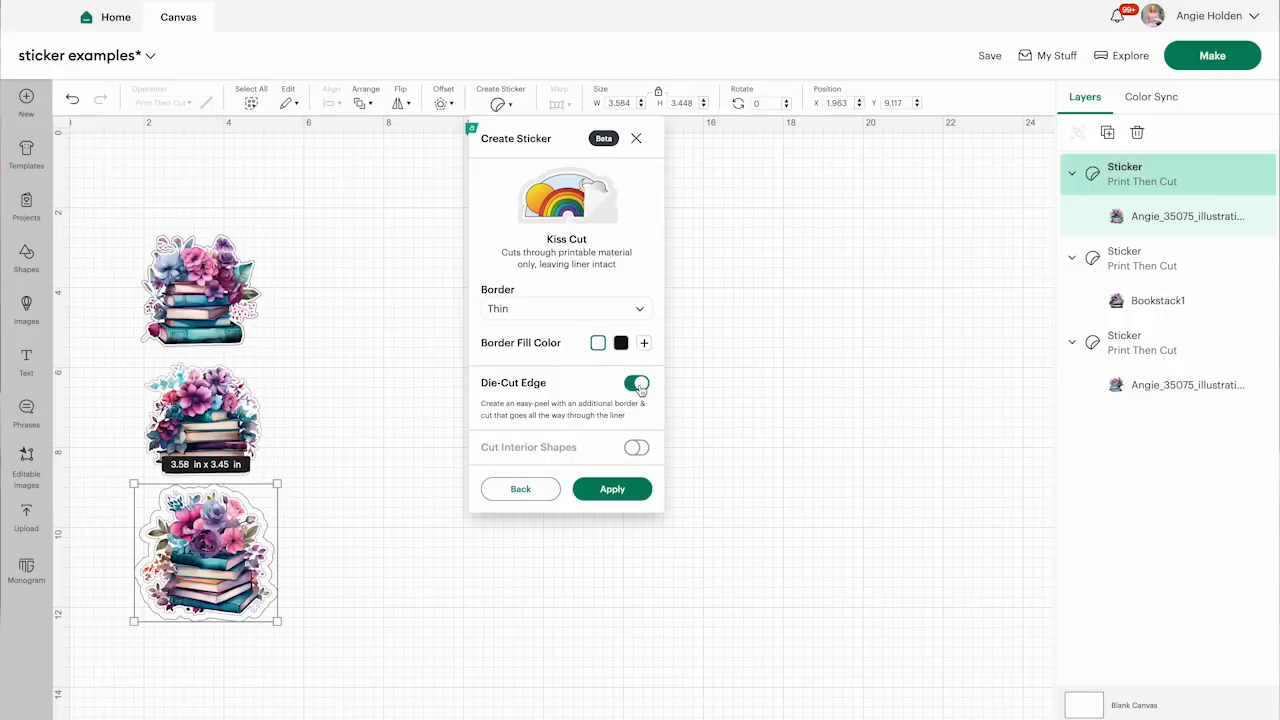
{"action": "left_click", "coordinate": [612, 490]}
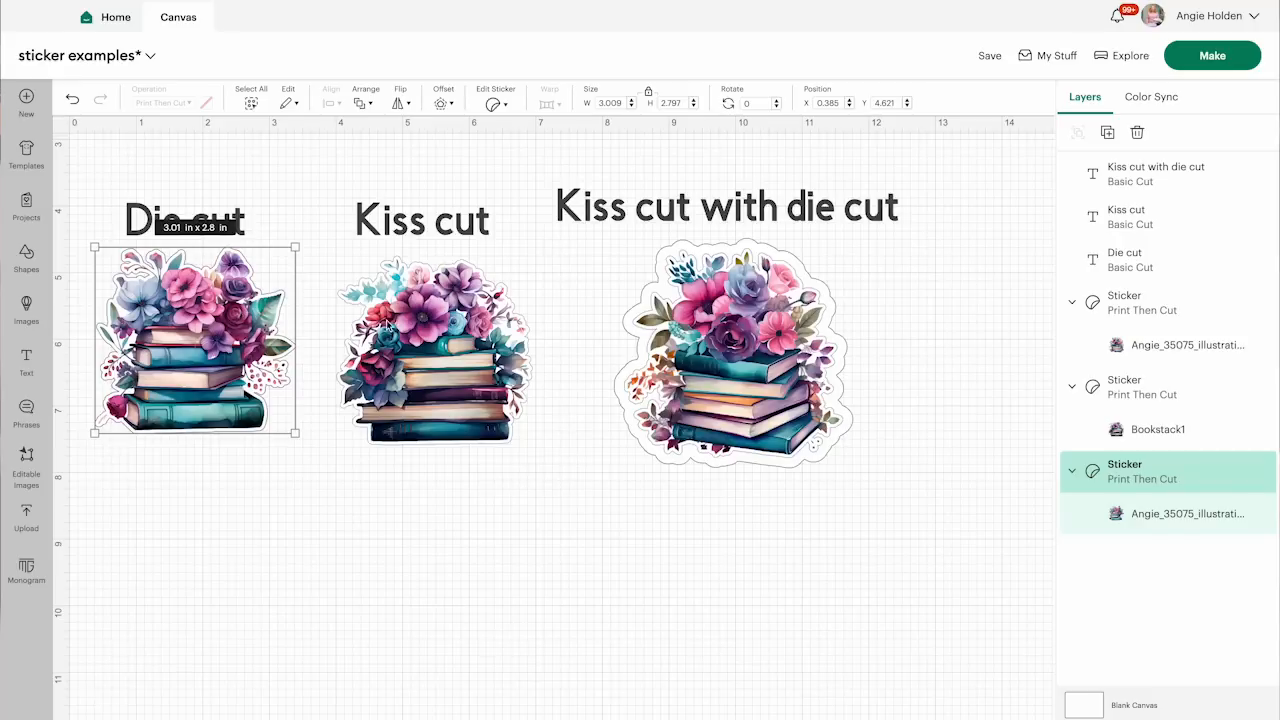
Delete the "Die cut", "Kiss cut" and "Kiss cut with die cut" text labels above the stickers
{"action": "left_click", "coordinate": [424, 308]}
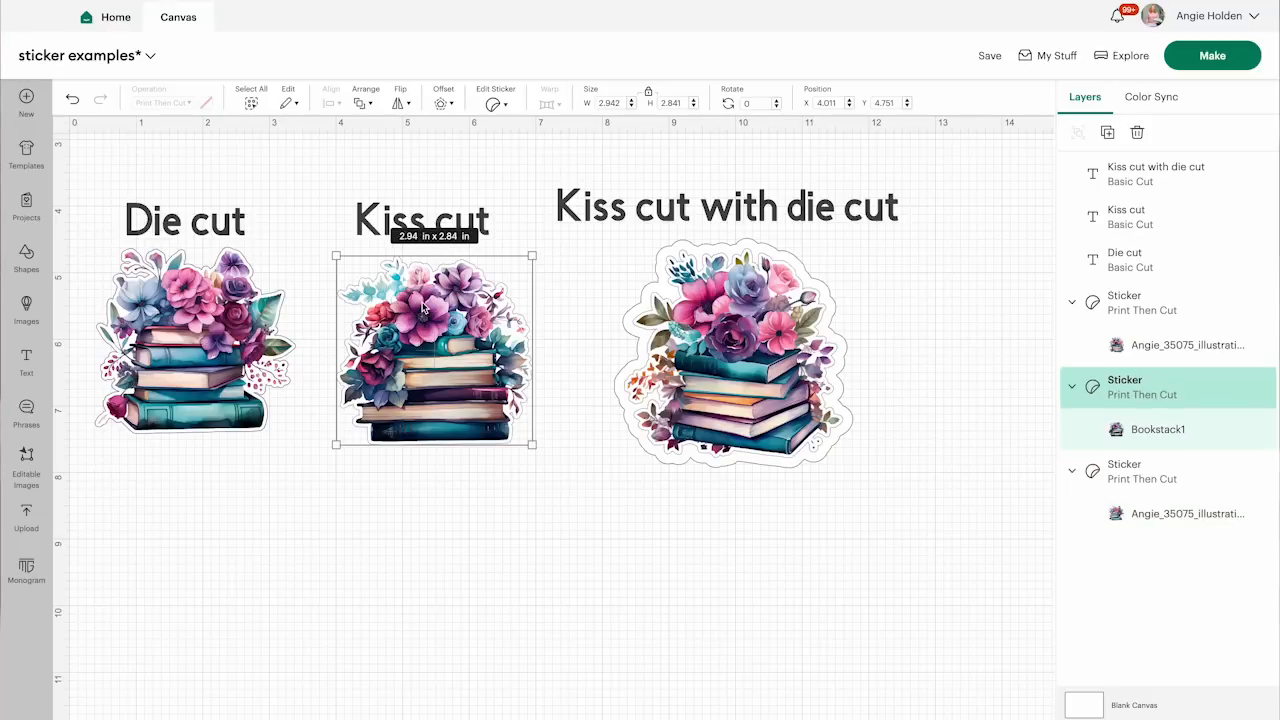
{"action": "left_click", "coordinate": [741, 297]}
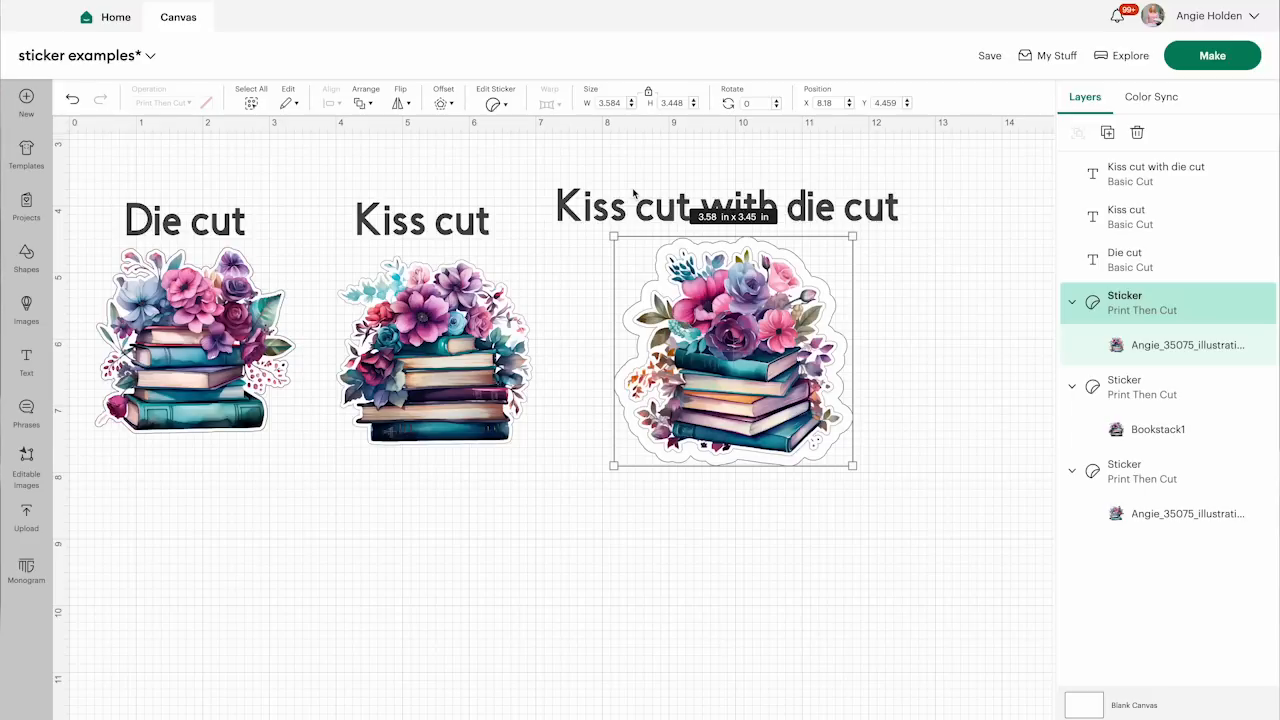
{"action": "left_click_drag", "start_coordinate": [180, 174], "coordinate": [619, 229]}
{"action": "key", "text": "Delete"}
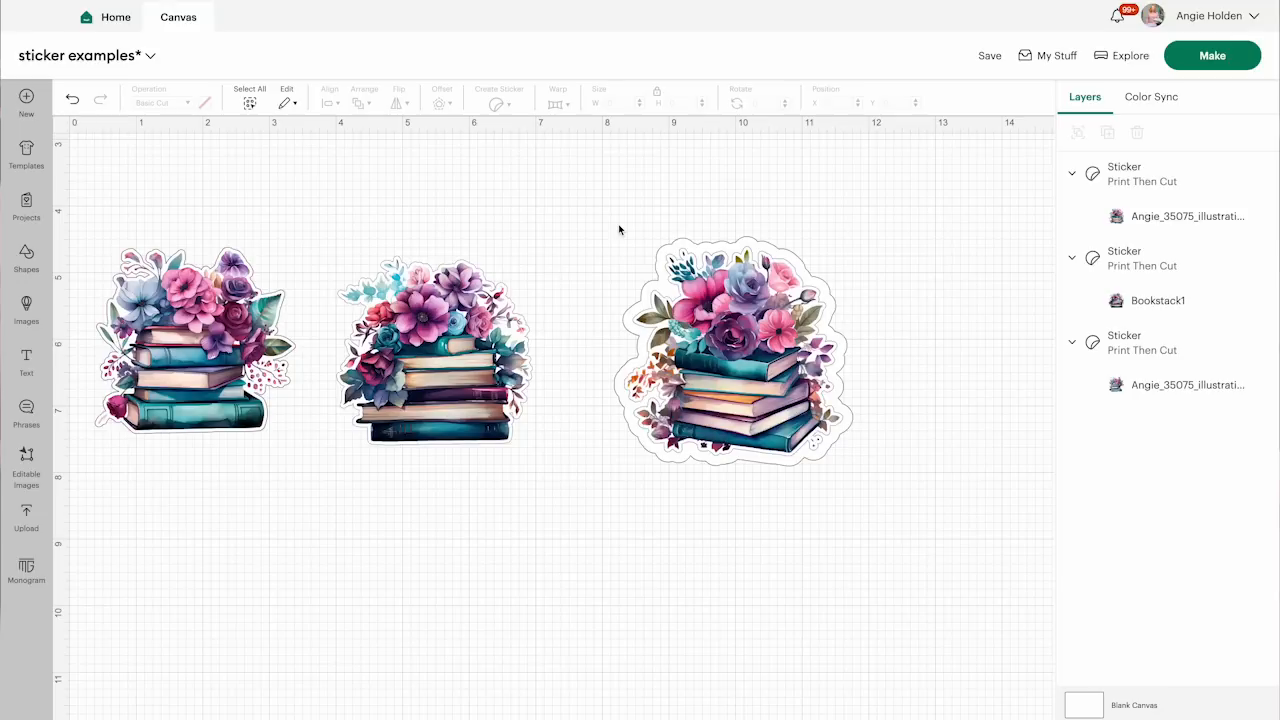
Make the project and send the stickers to the printer with Add Bleed off and Use System Dialog on
{"action": "left_click", "coordinate": [1200, 58]}
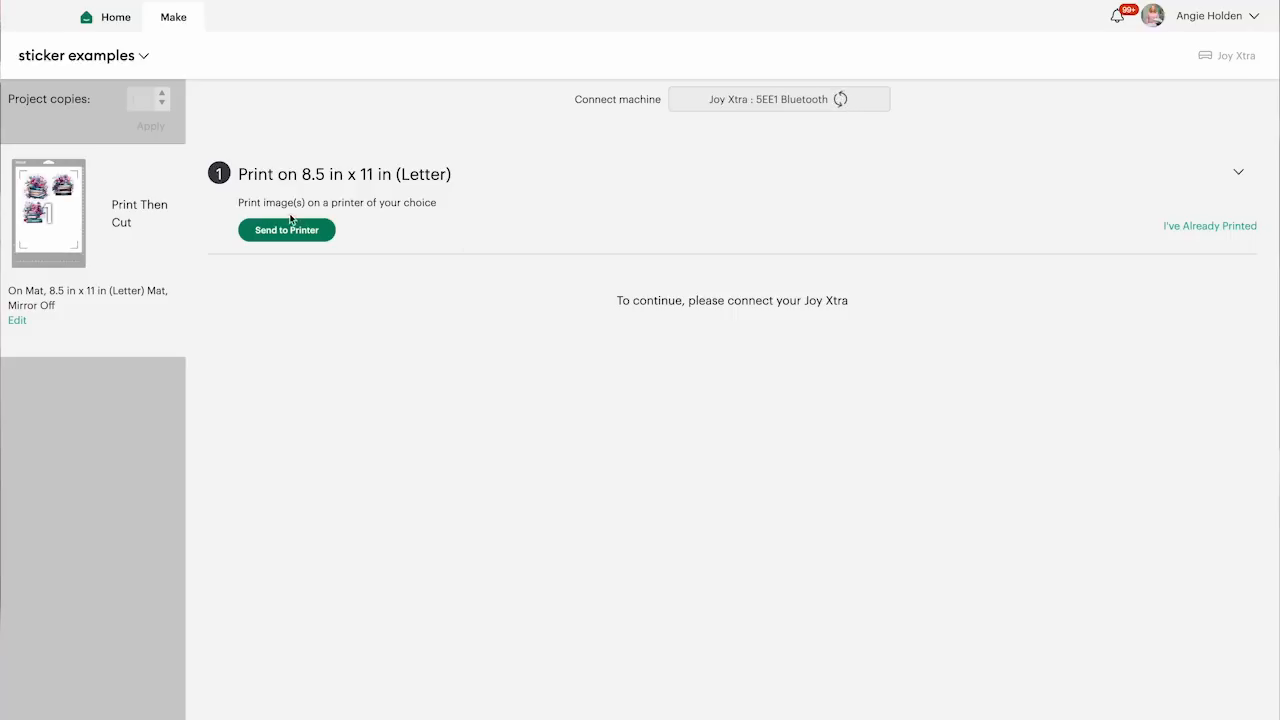
{"action": "left_click", "coordinate": [278, 231]}
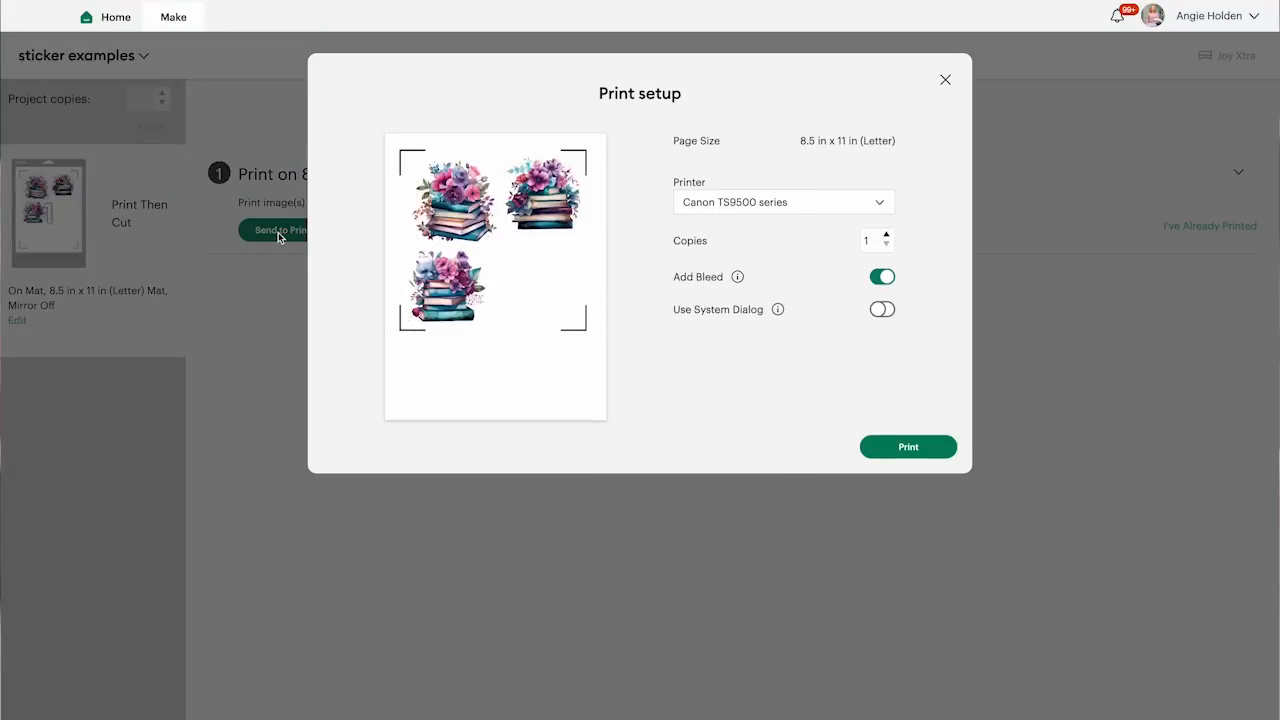
{"action": "left_click", "coordinate": [881, 278]}
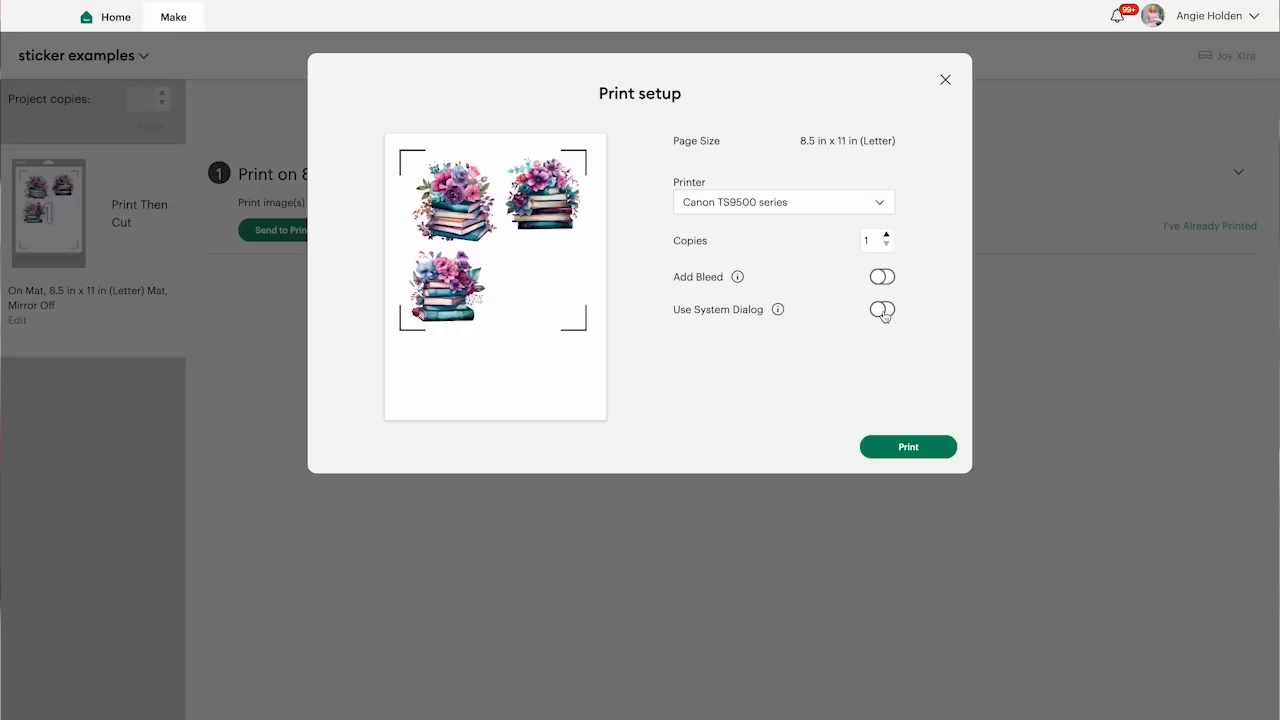
{"action": "left_click", "coordinate": [882, 311]}
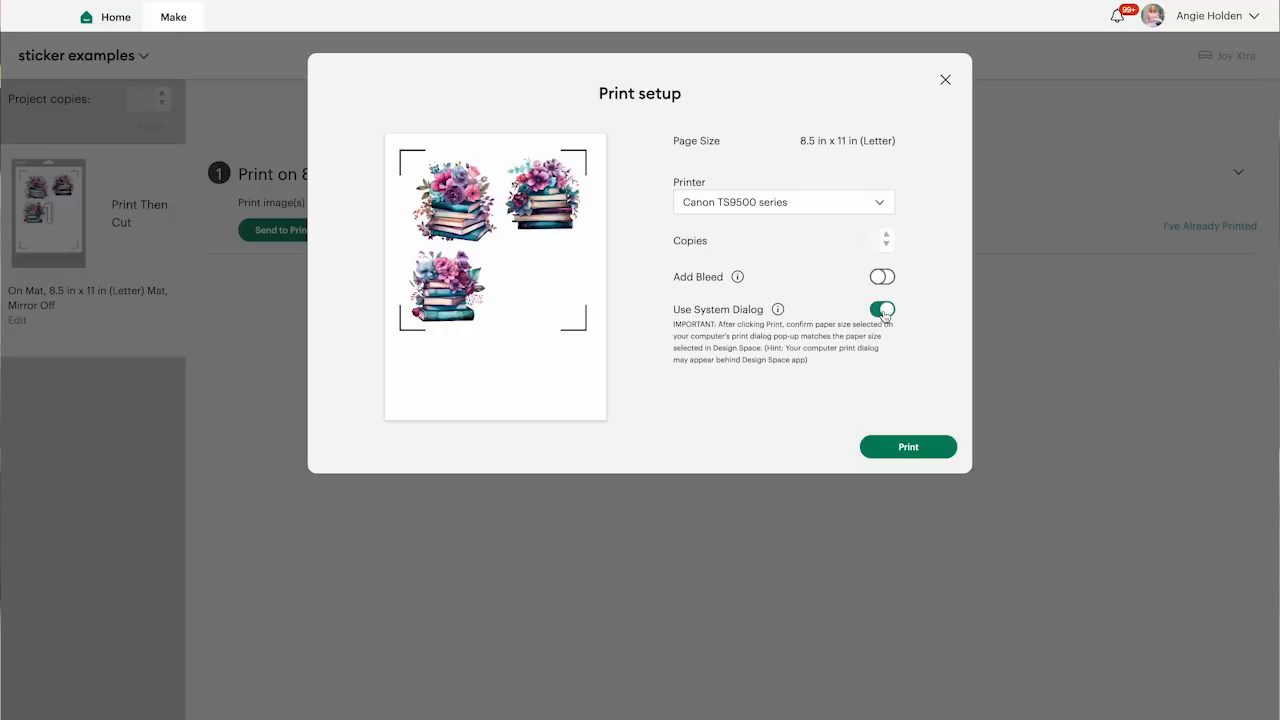
{"action": "left_click", "coordinate": [907, 452]}
Set the print quality to Best and the media type to Photo for the sticker sheet
{"action": "left_click", "coordinate": [857, 331]}
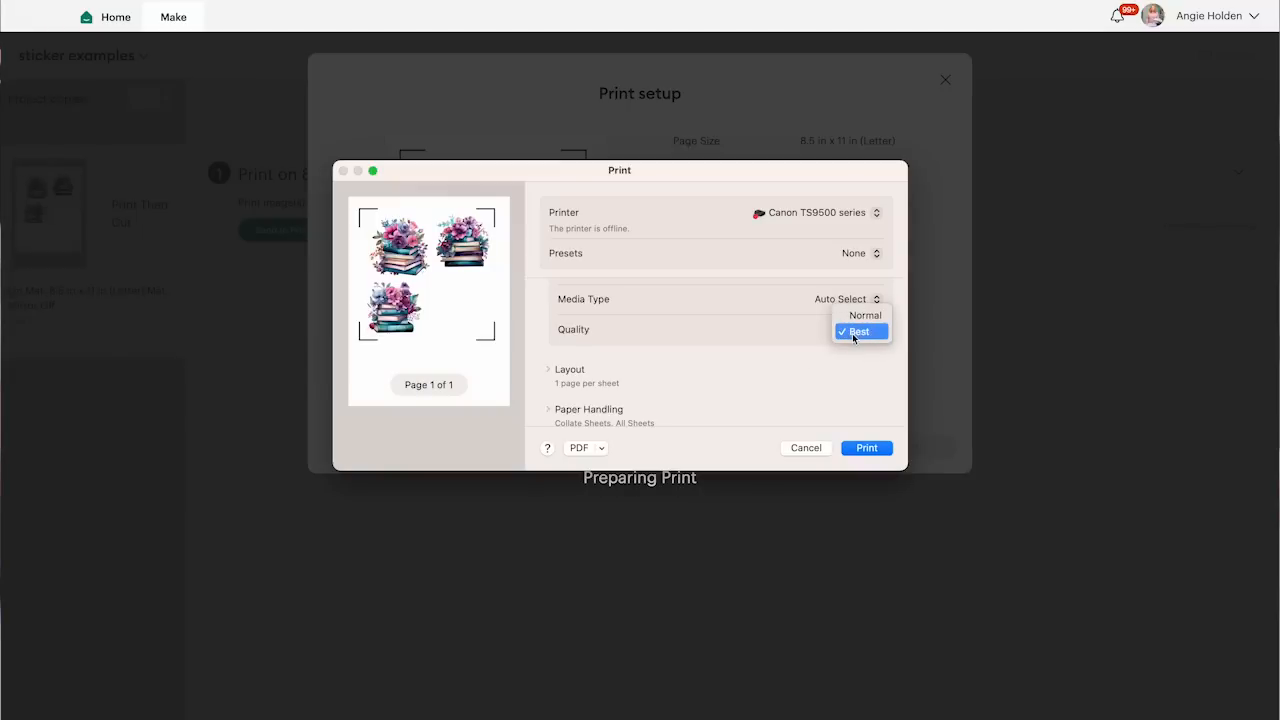
{"action": "left_click", "coordinate": [852, 333]}
{"action": "scroll", "coordinate": [724, 392], "scroll_direction": "down", "scroll_amount": 2}
{"action": "scroll", "coordinate": [724, 392], "scroll_direction": "up", "scroll_amount": 3}
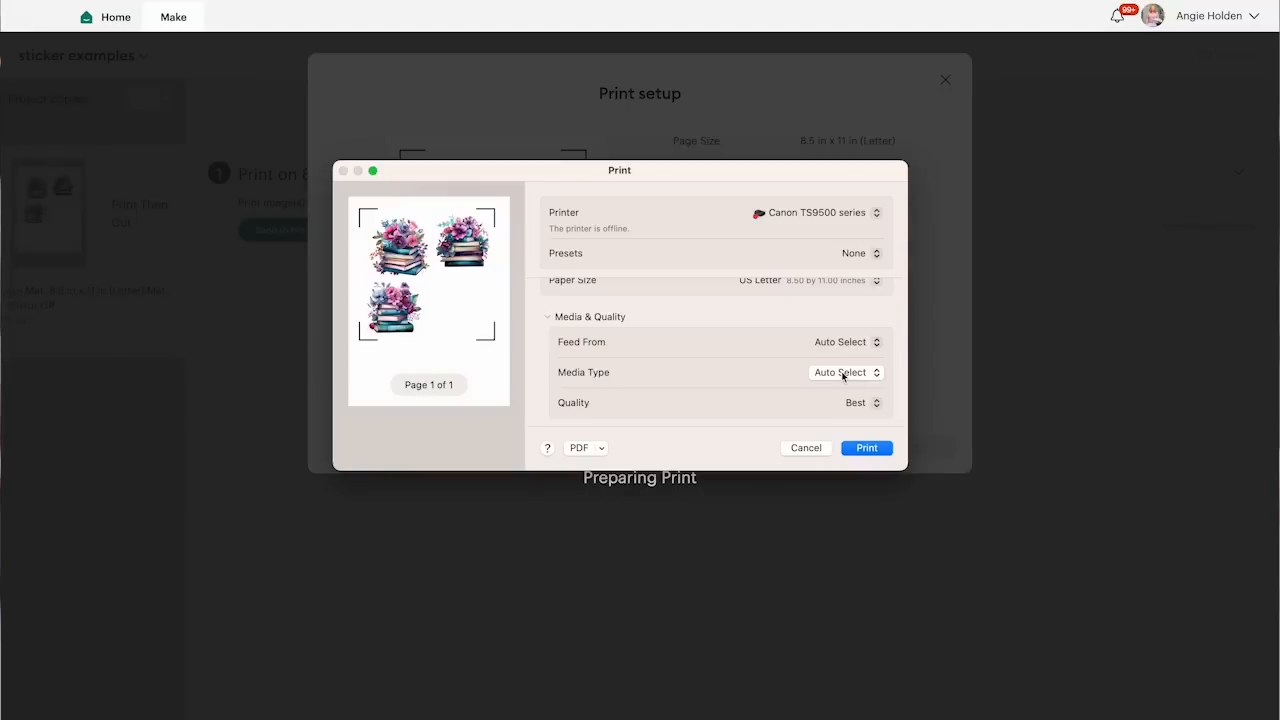
{"action": "left_click", "coordinate": [843, 372]}
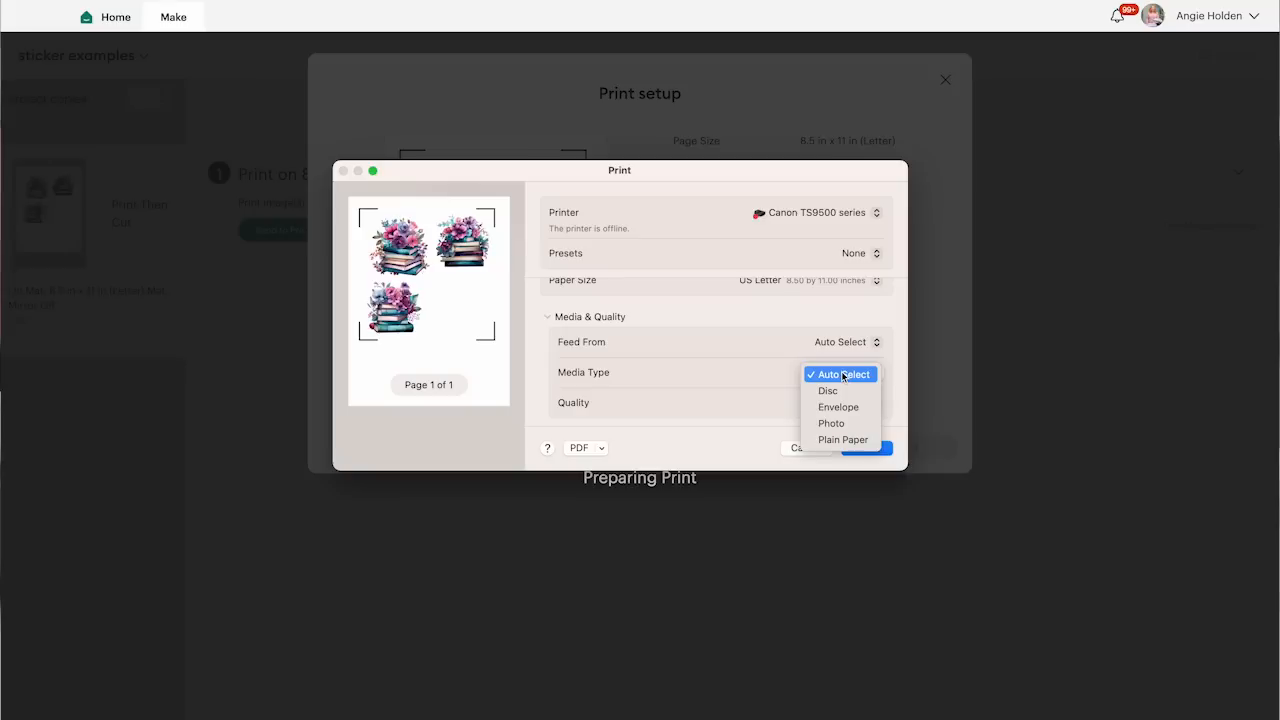
{"action": "left_click", "coordinate": [834, 425]}
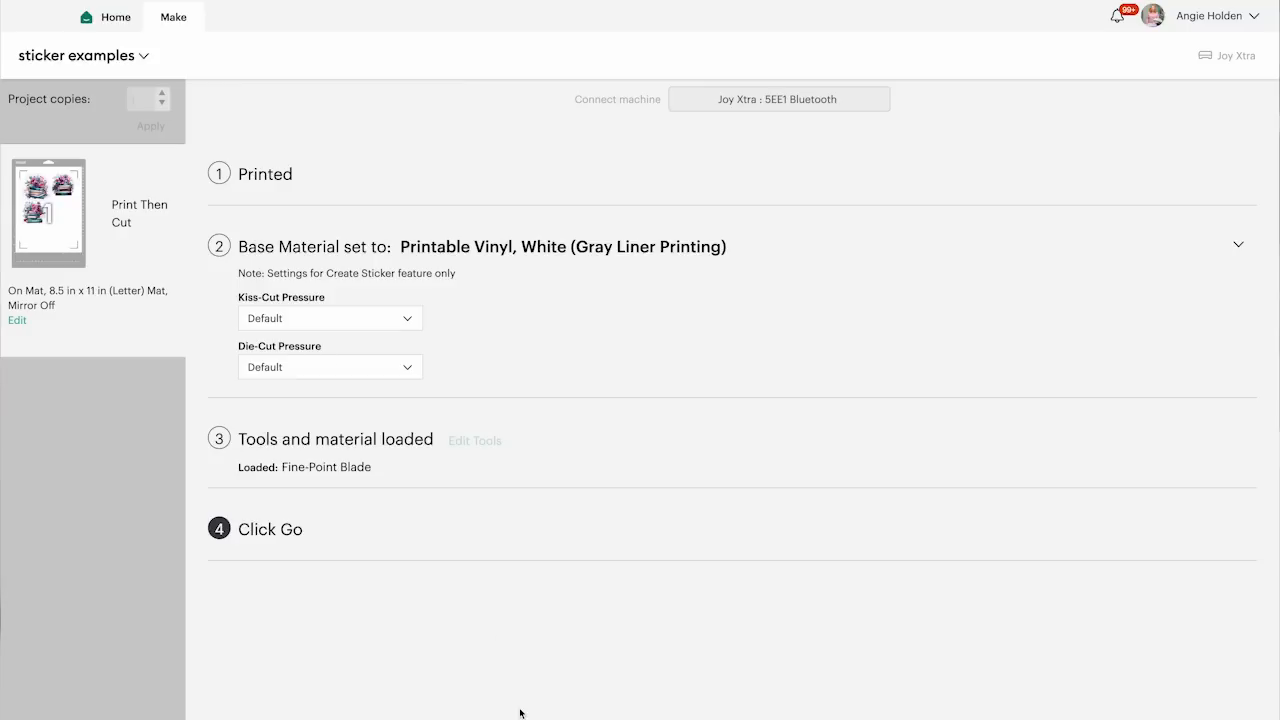
Examine the Kiss-Cut Pressure options for the printable vinyl without changing the setting
{"action": "left_click", "coordinate": [328, 320]}
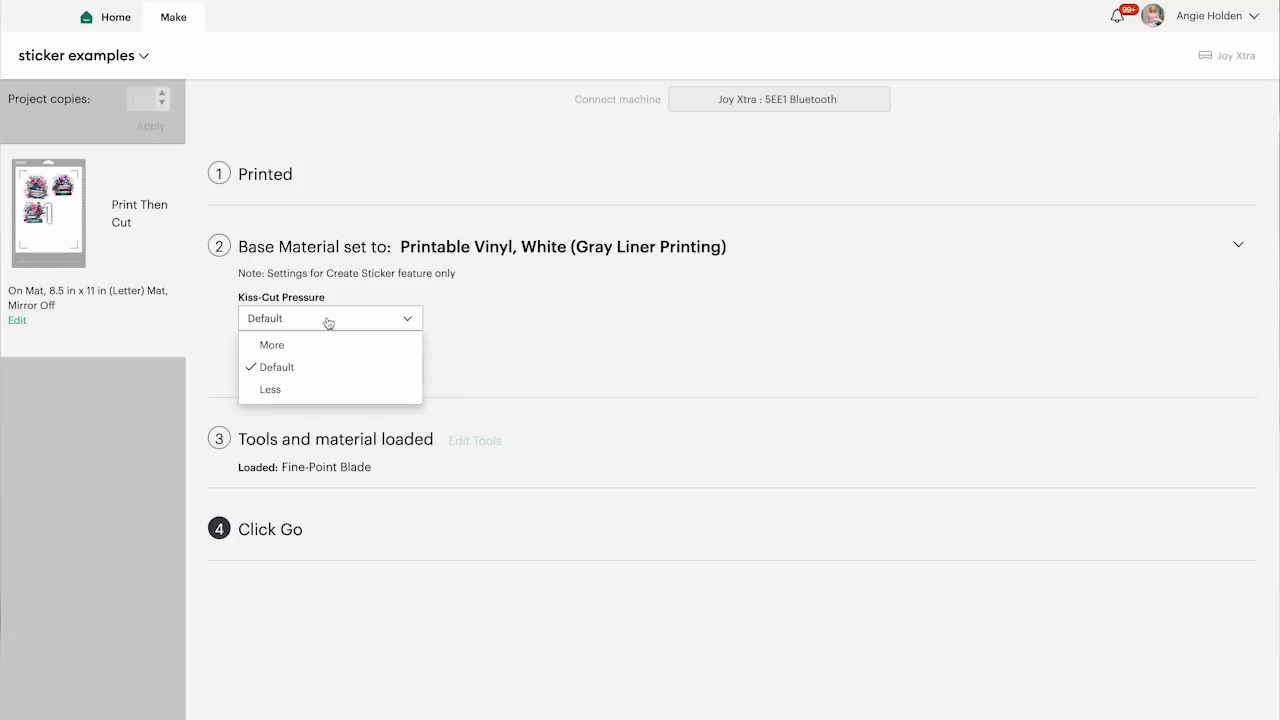
{"action": "left_click", "coordinate": [485, 327]}
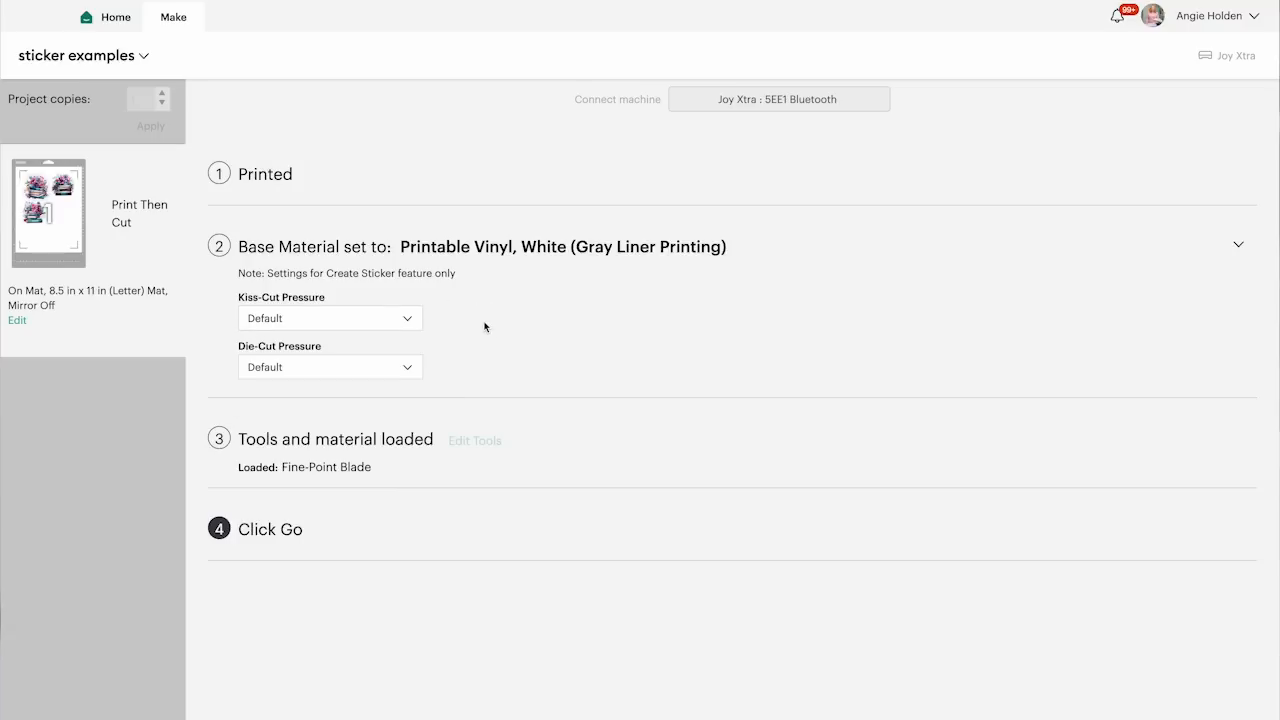